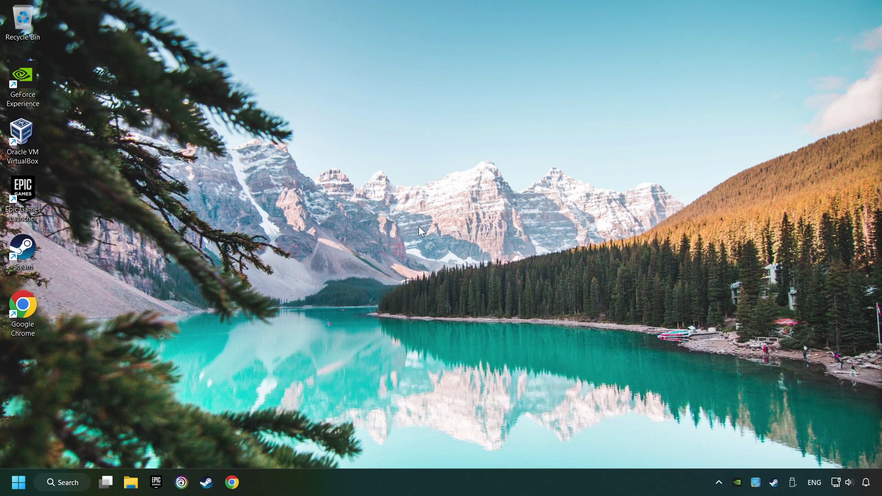
- Search Windows for 'edit power plan'
left_click(74, 483)
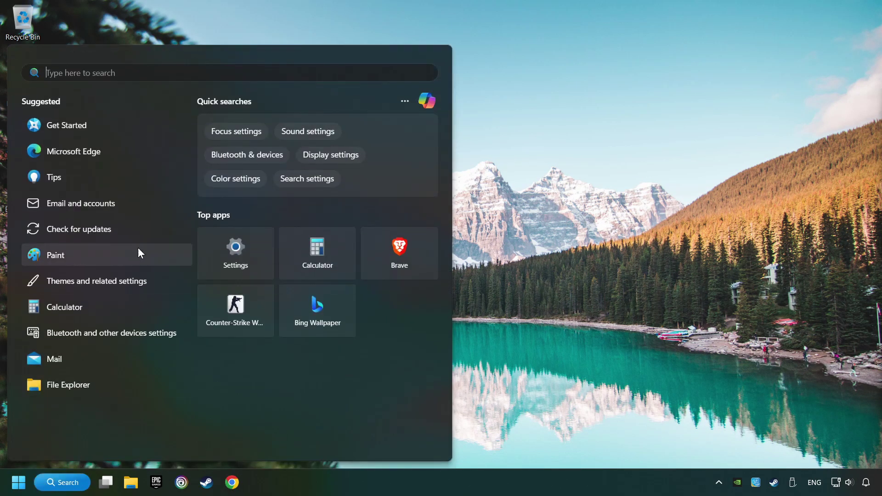
type("edit pow")
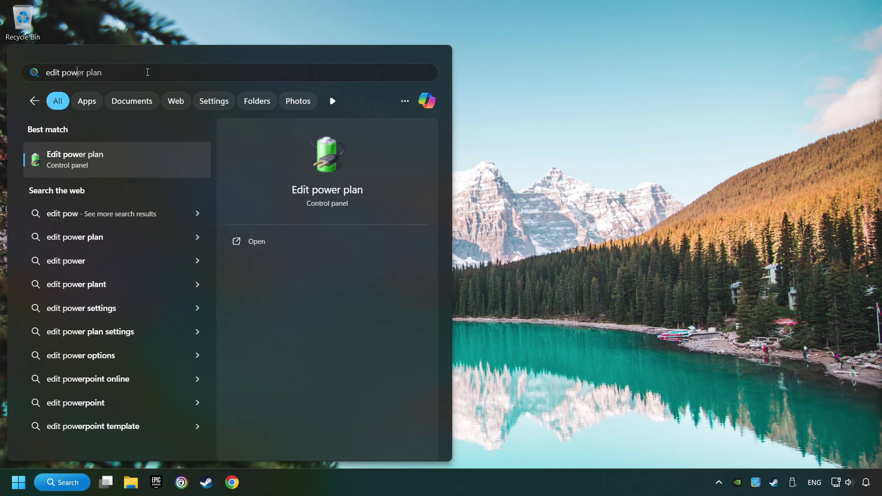
type("er plan")
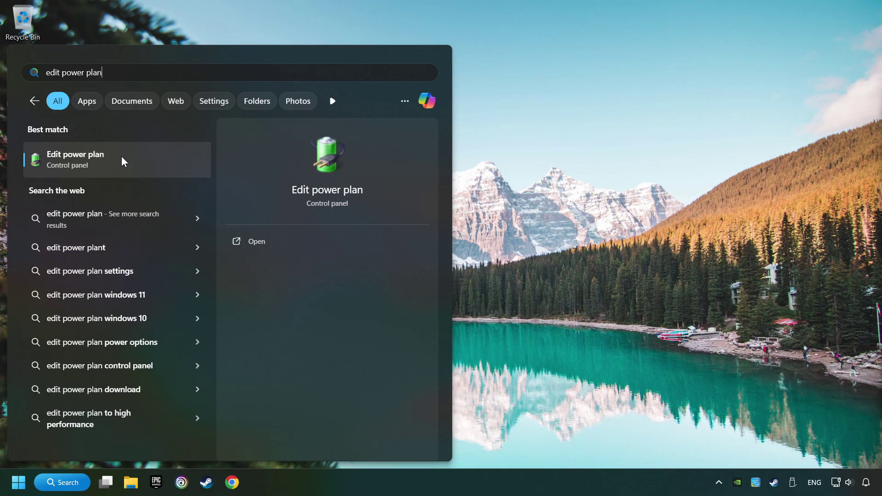
- Open Edit Plan Settings for Balanced, then go back up to the Power Options plan list
left_click(177, 160)
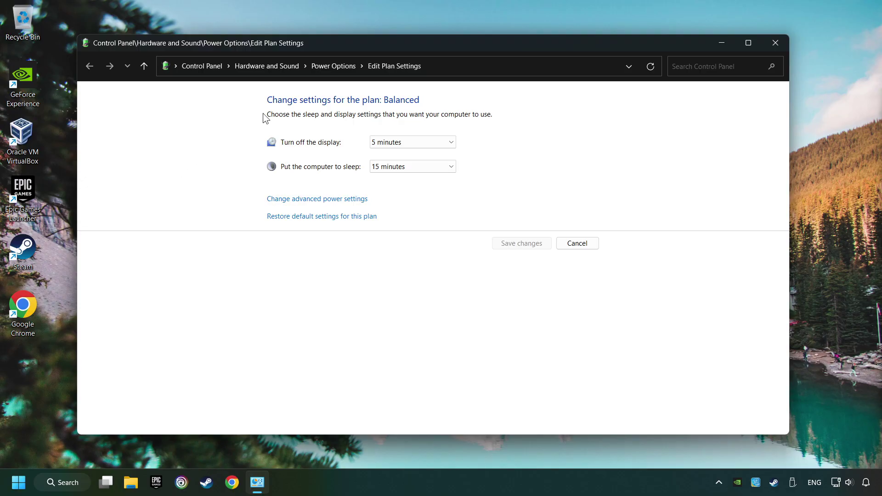
left_click(344, 71)
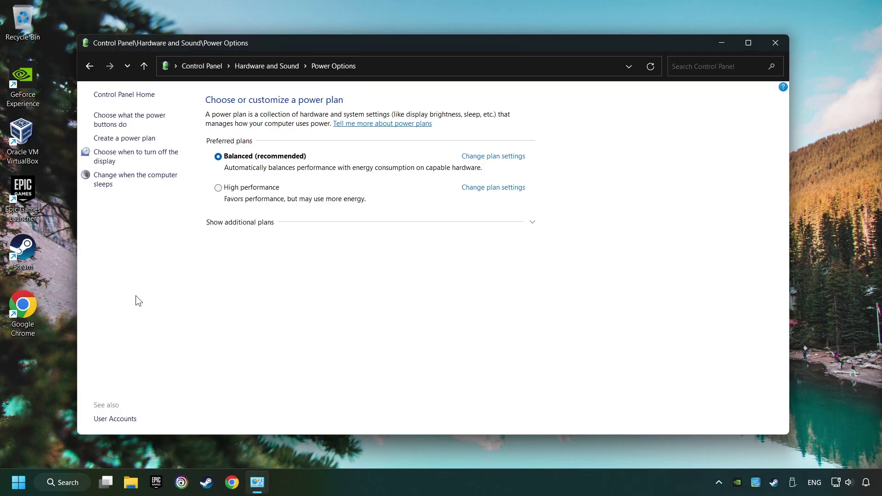
- Launch Command Prompt as administrator from a 'cmd' search
left_click(81, 486)
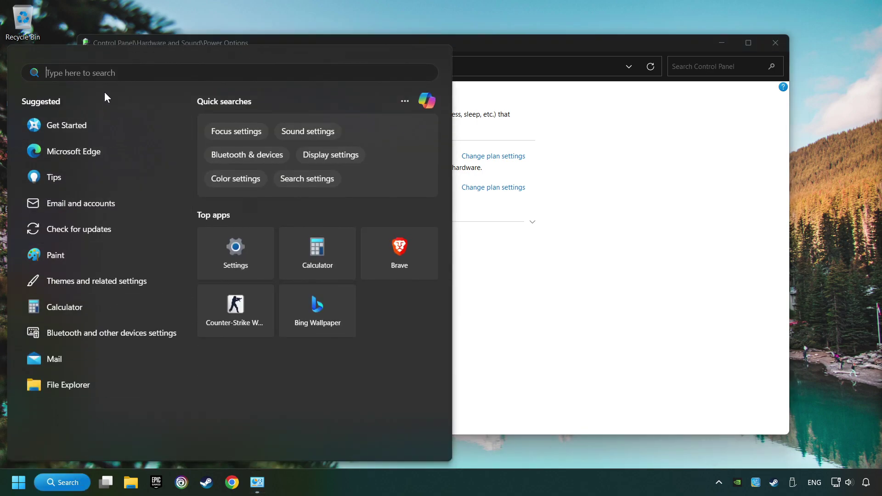
type("cmd")
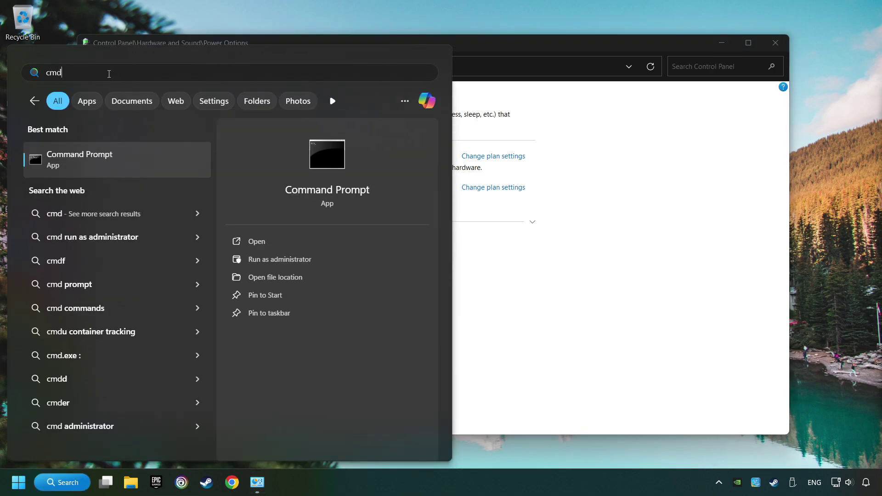
right_click(170, 160)
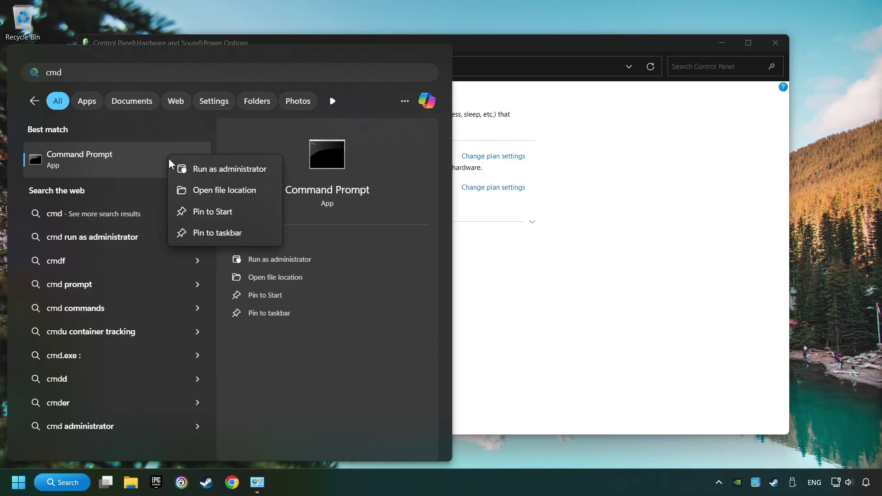
left_click(213, 168)
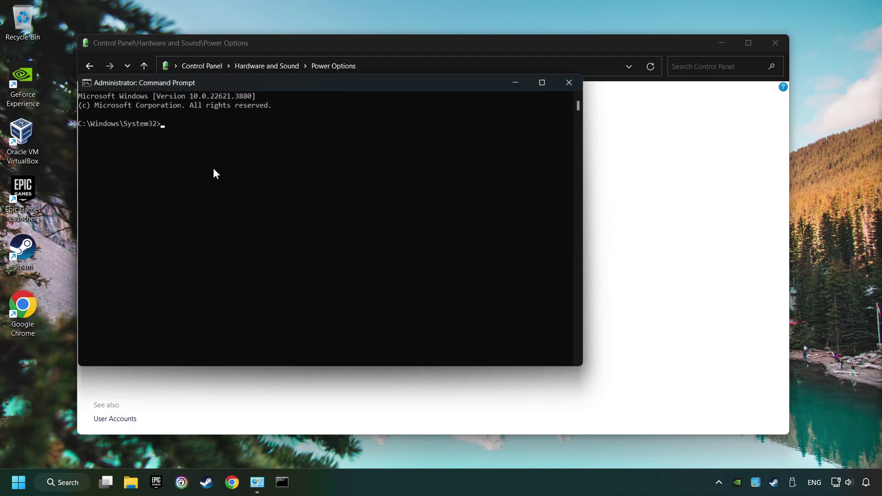
left_click_drag(218, 93, 449, 178)
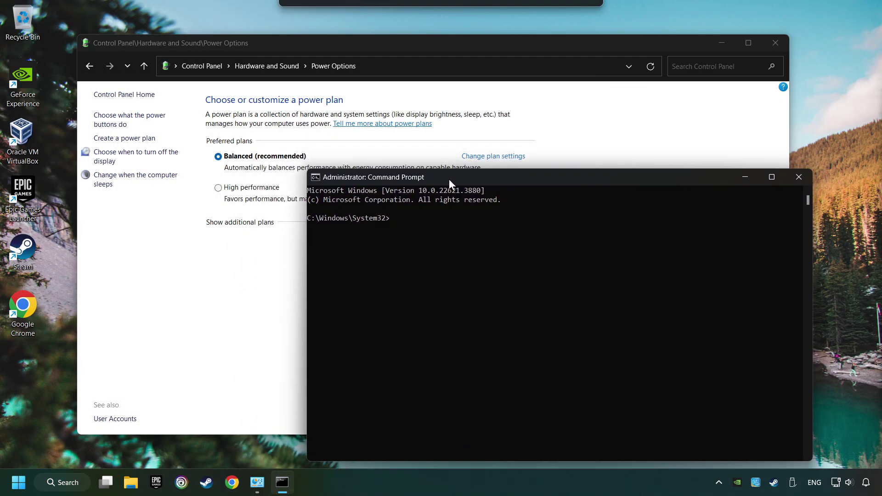
- Copy the powercfg -duplicatescheme command from the note, then paste and run it in Command Prompt
left_click_drag(881, 151, 244, 168)
left_click_drag(438, 219, 35, 222)
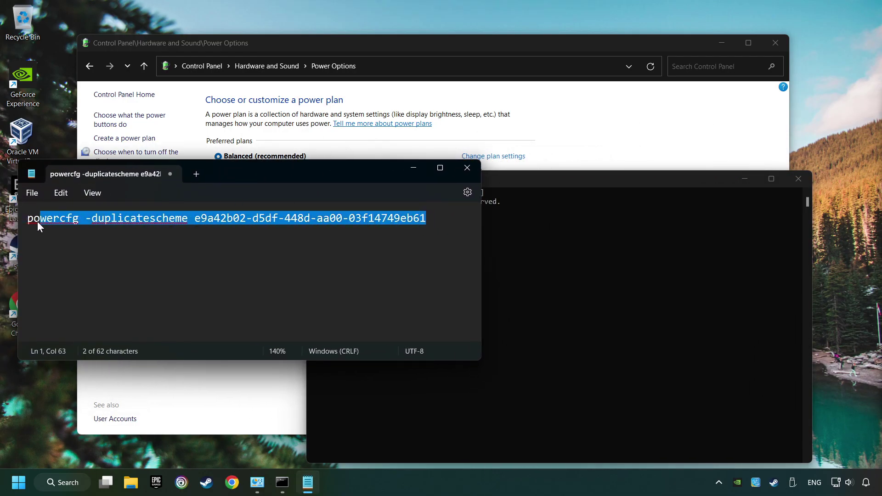
right_click(153, 219)
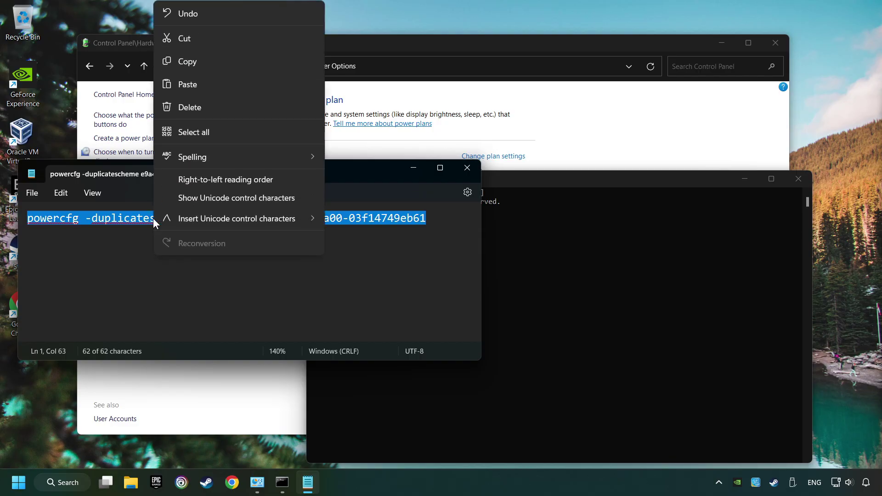
left_click(197, 64)
left_click_drag(552, 179, 583, 177)
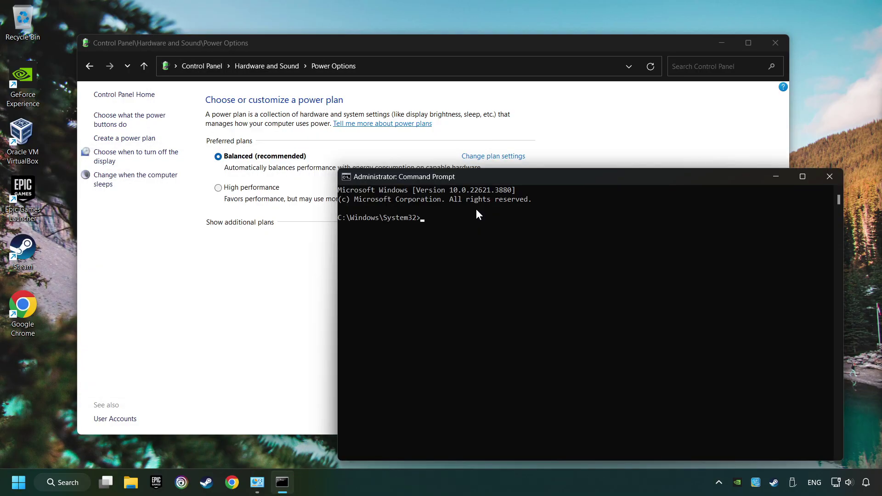
right_click(499, 175)
mouse_move(534, 258)
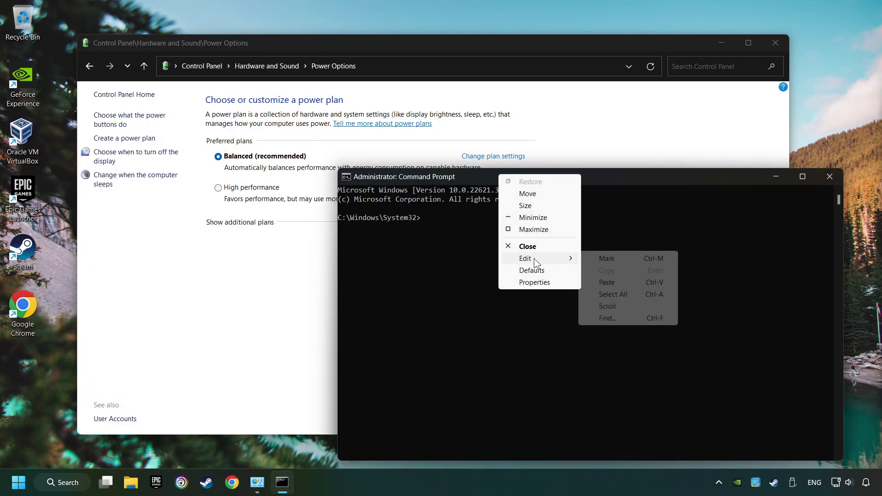
left_click(607, 283)
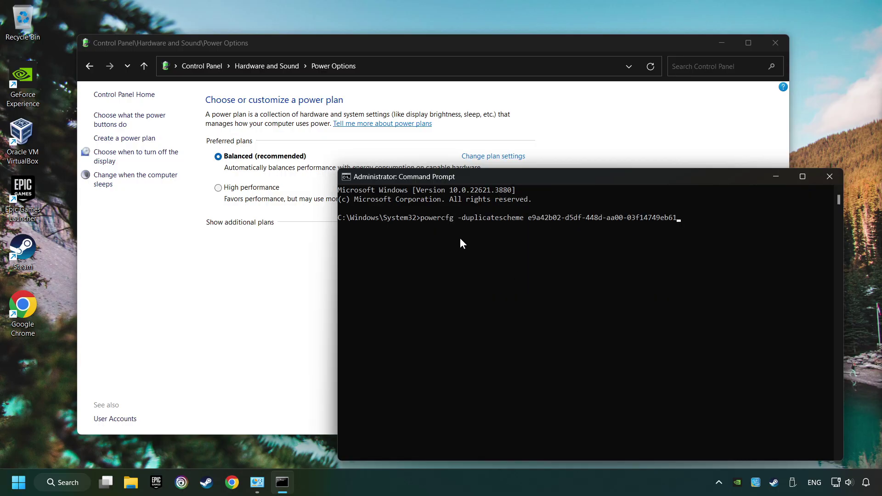
key("Return")
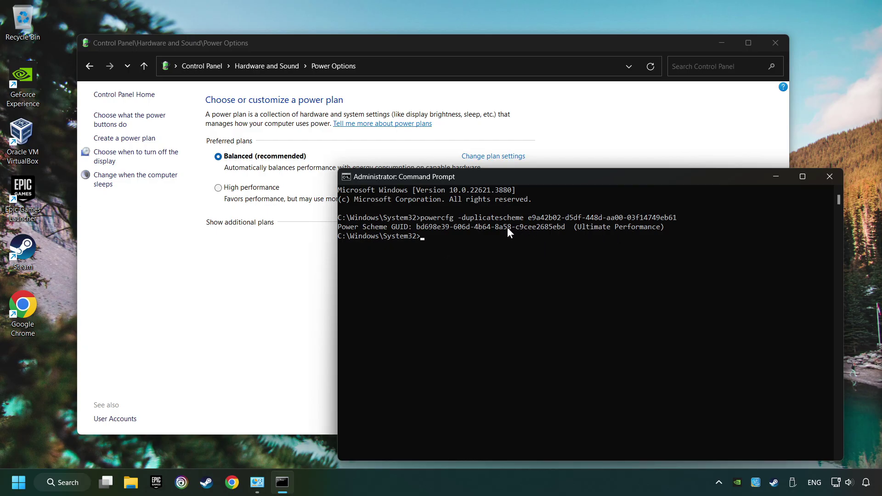
- Close Command Prompt, refresh the additional plans, activate Ultimate Performance, and close Power Options
left_click(830, 177)
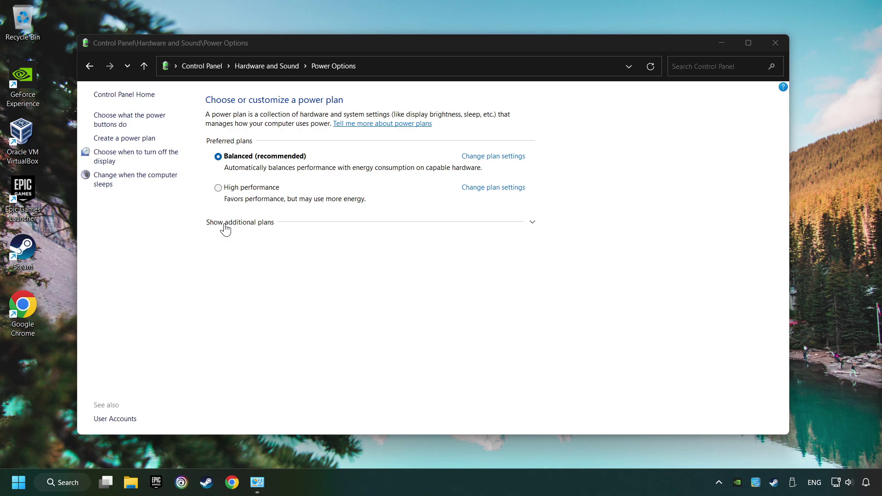
left_click(247, 227)
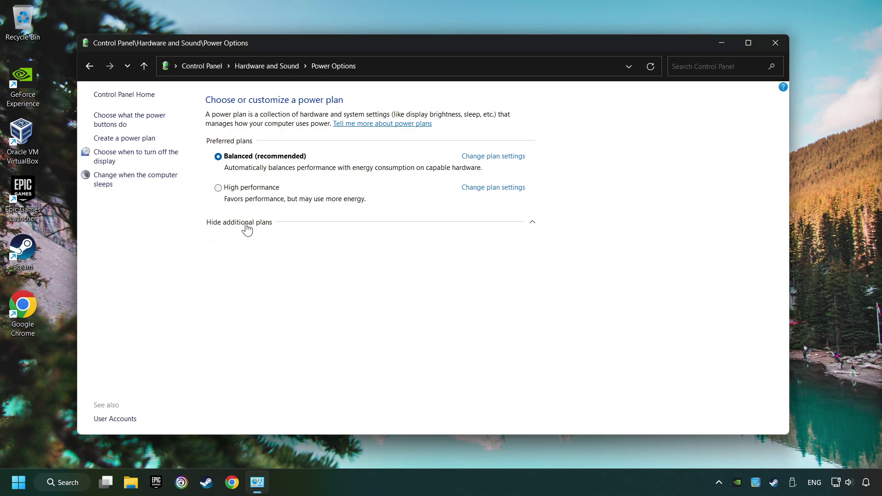
left_click(650, 68)
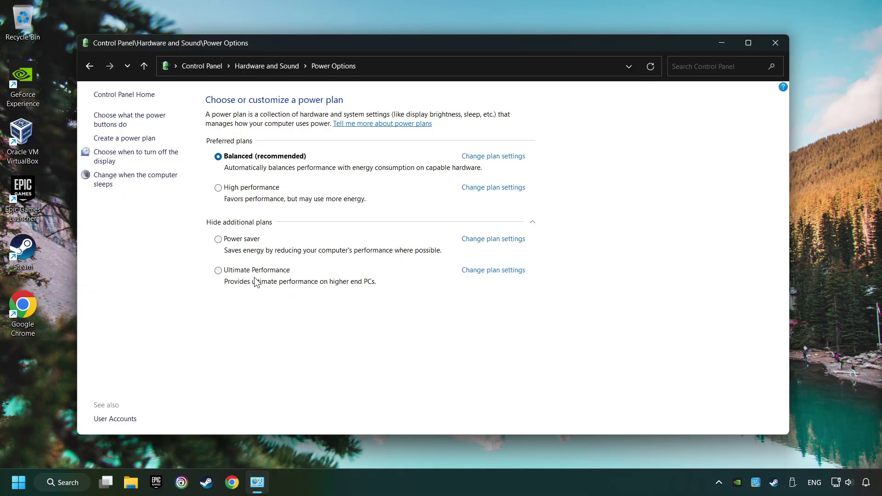
left_click(219, 271)
left_click(778, 42)
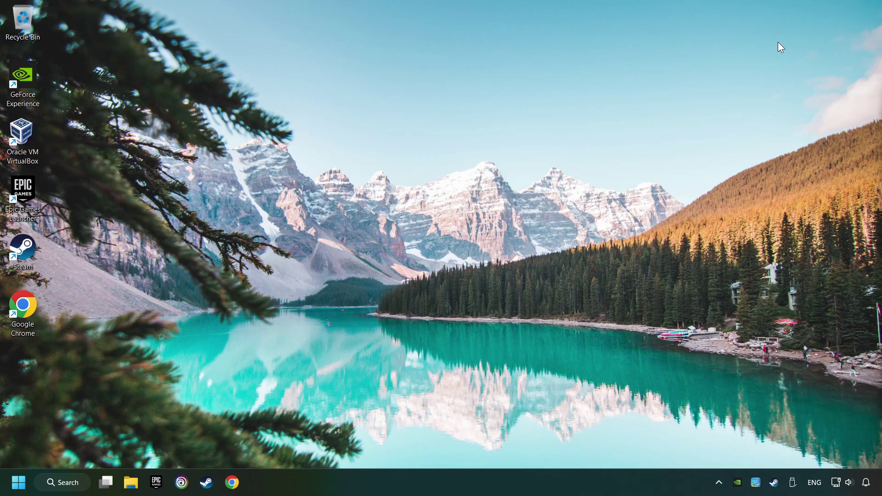
- Find 'game mode settings', switch Game Mode on, and close Settings
key("super+s")
type("g")
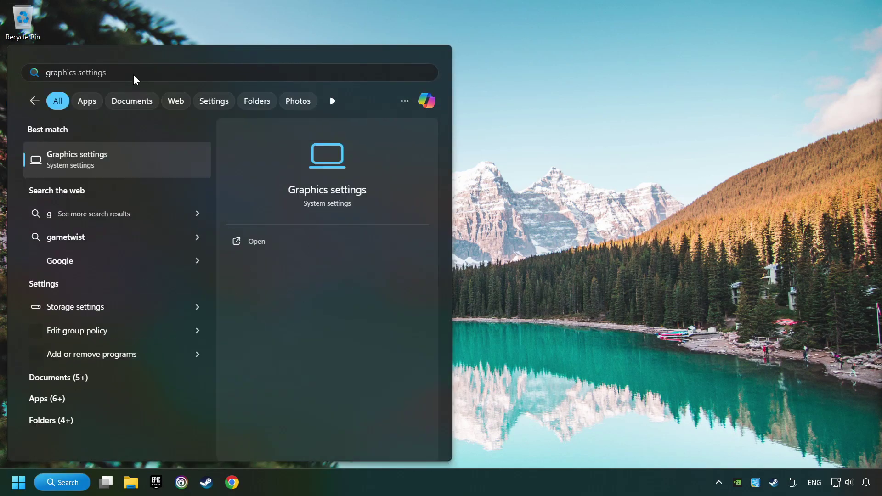
type("ame mode set")
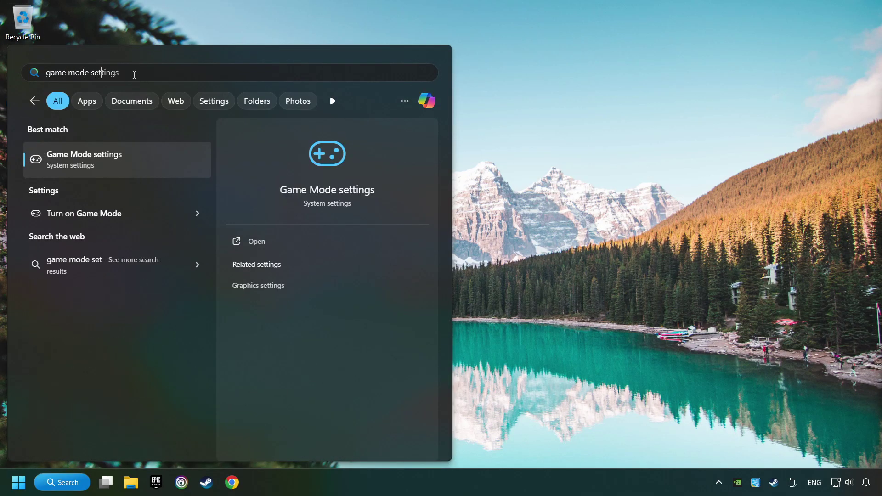
type("tings")
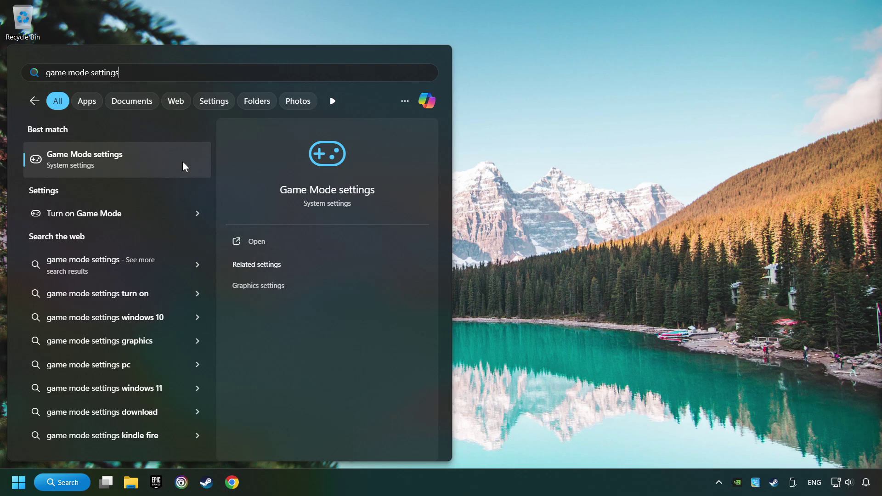
left_click(183, 162)
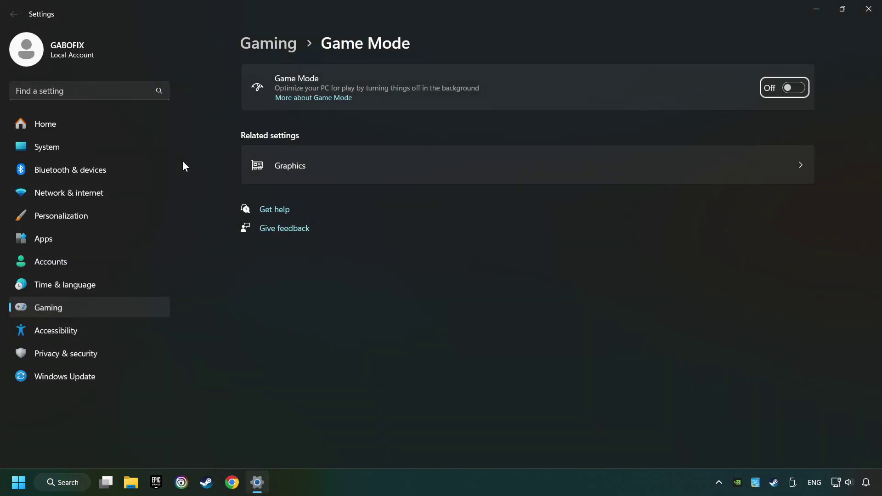
left_click(798, 89)
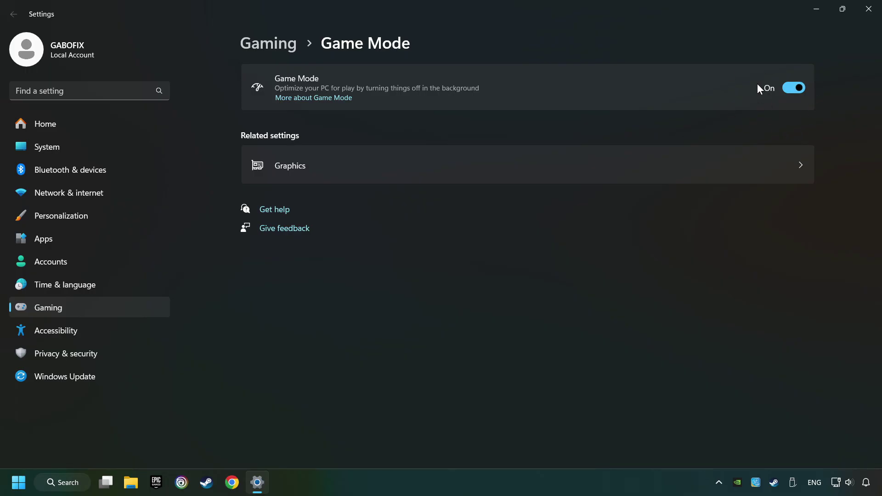
left_click(870, 13)
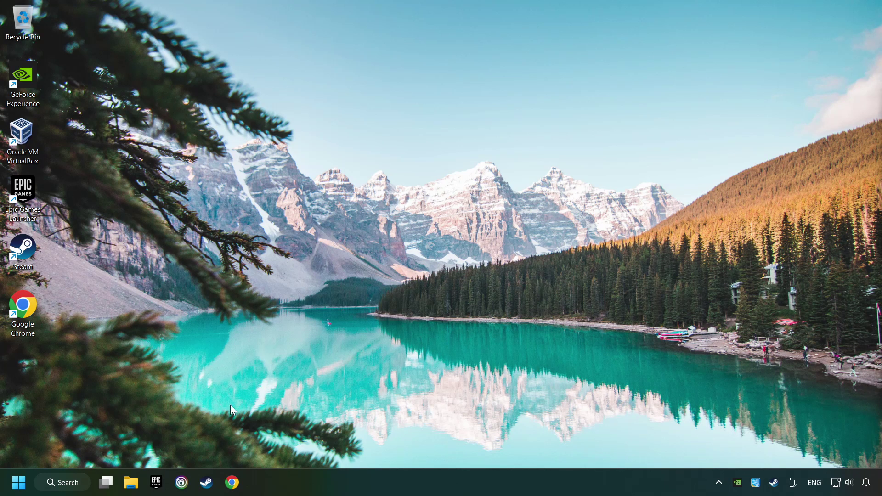
- Permanently delete the 115 MB older file via Storage's Cleanup recommendations, then close Settings
left_click(67, 488)
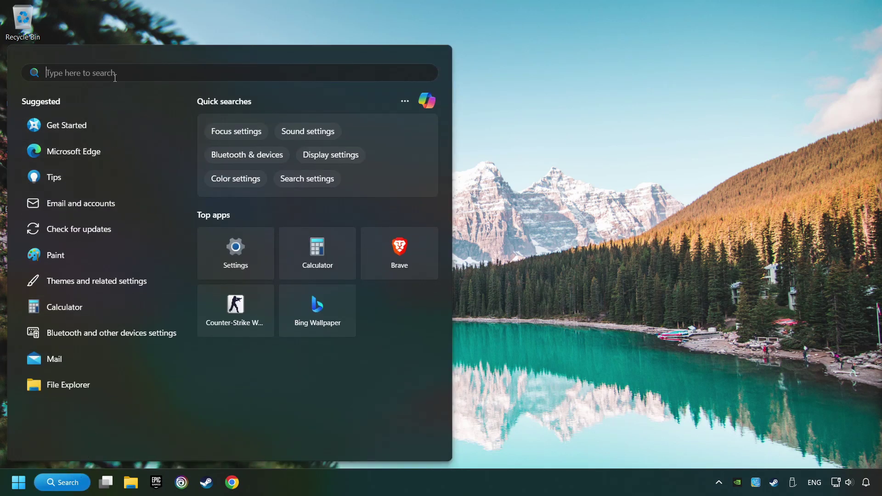
type("storage")
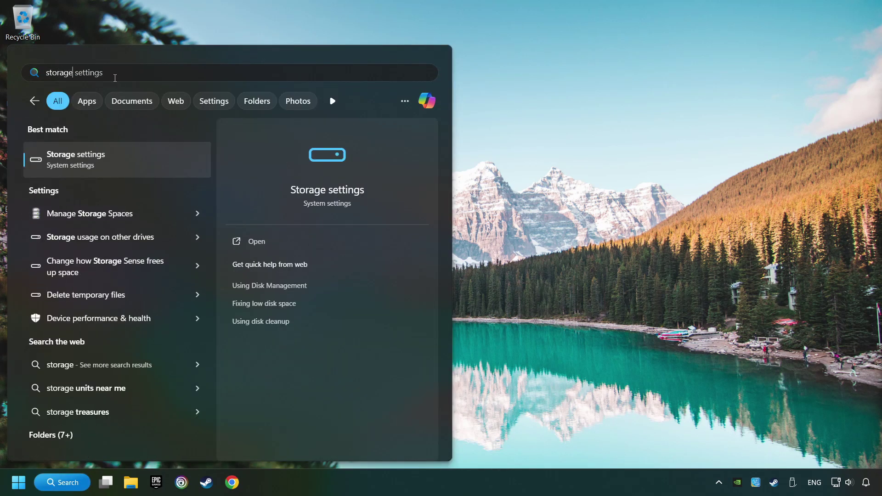
left_click(156, 165)
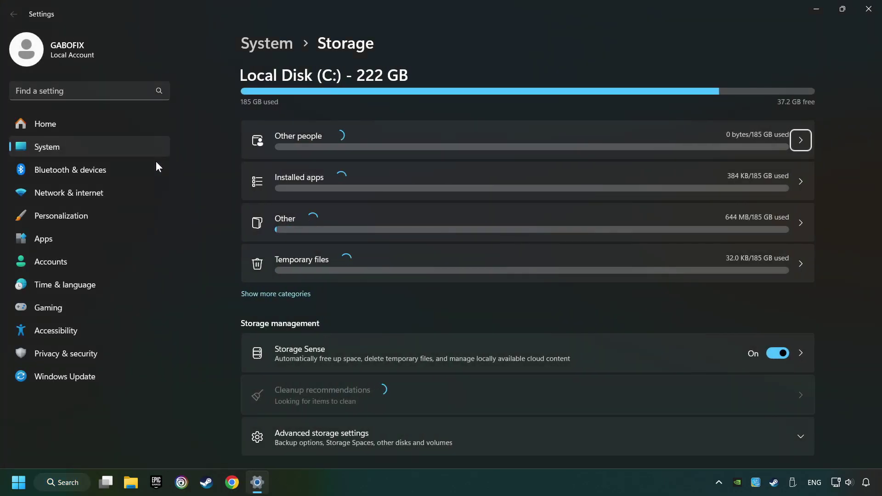
scroll(214, 216, "down", 3)
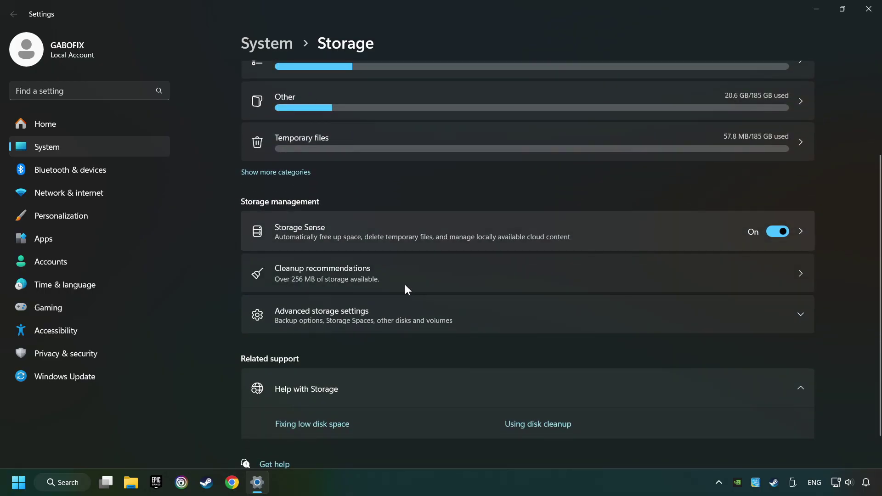
left_click(439, 276)
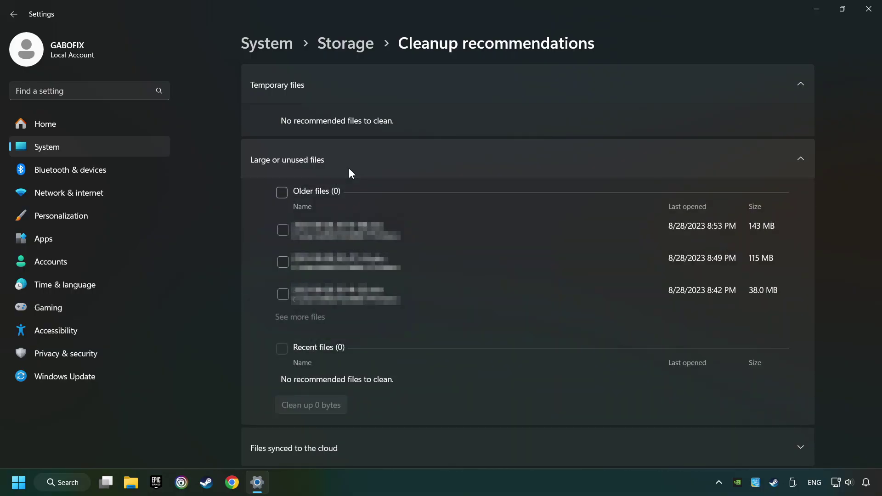
left_click(283, 262)
scroll(342, 320, "down", 2)
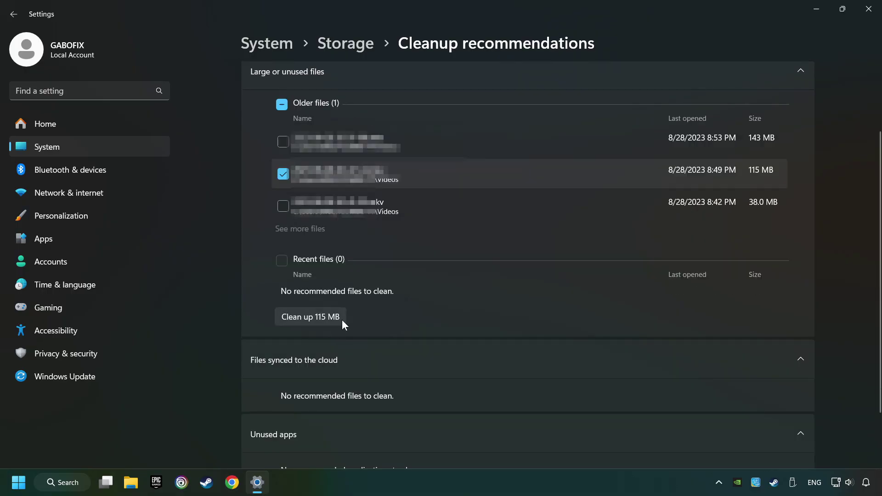
left_click(332, 319)
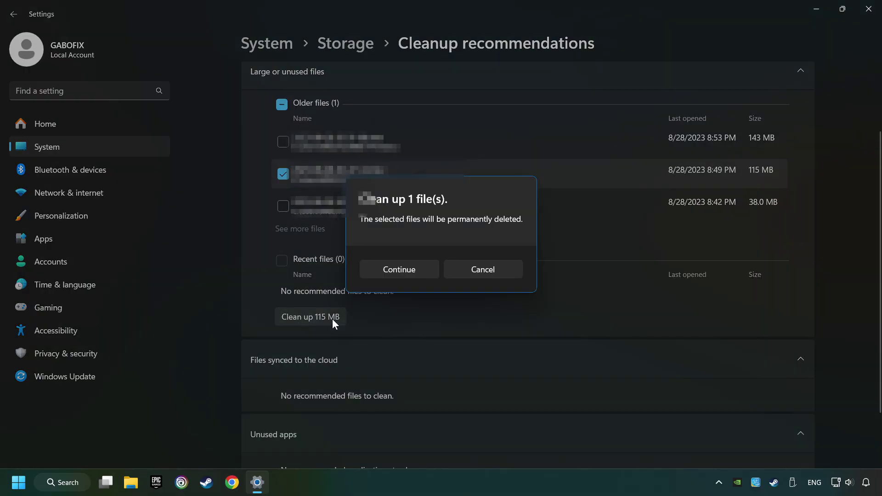
left_click(398, 271)
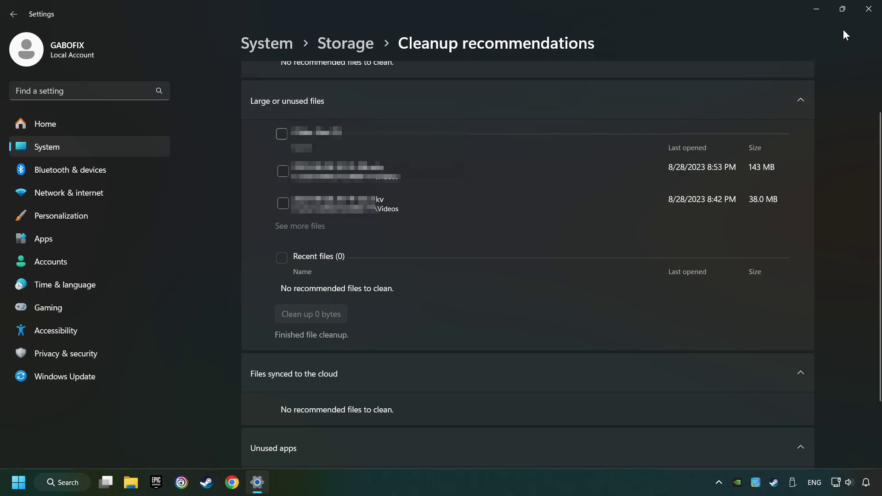
left_click(870, 11)
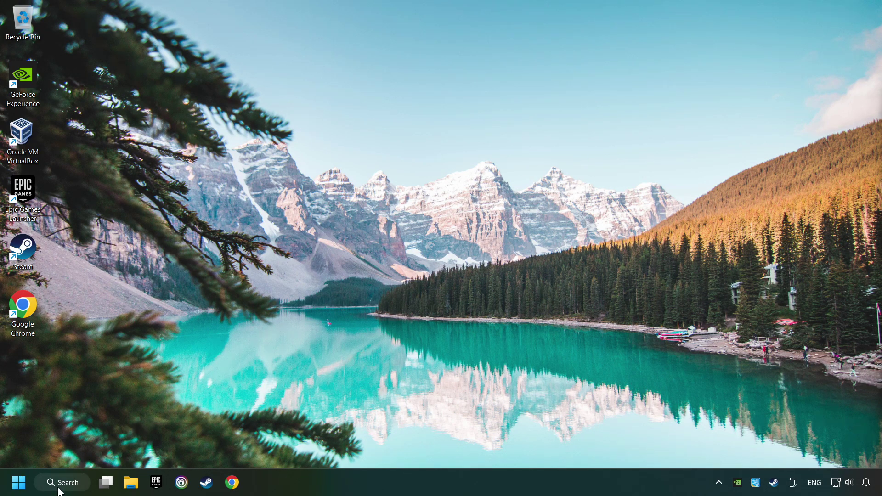
- Delete all five items in the %temp% folder, skipping every in-use file
left_click(81, 484)
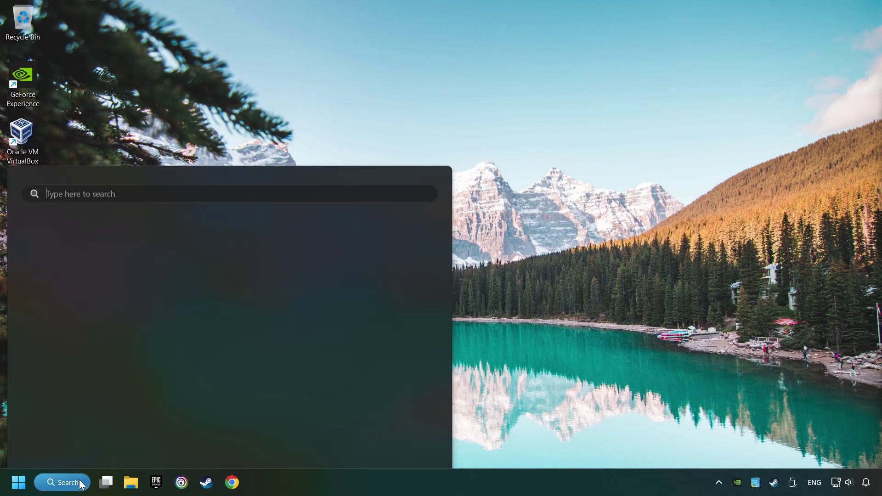
type("%tem")
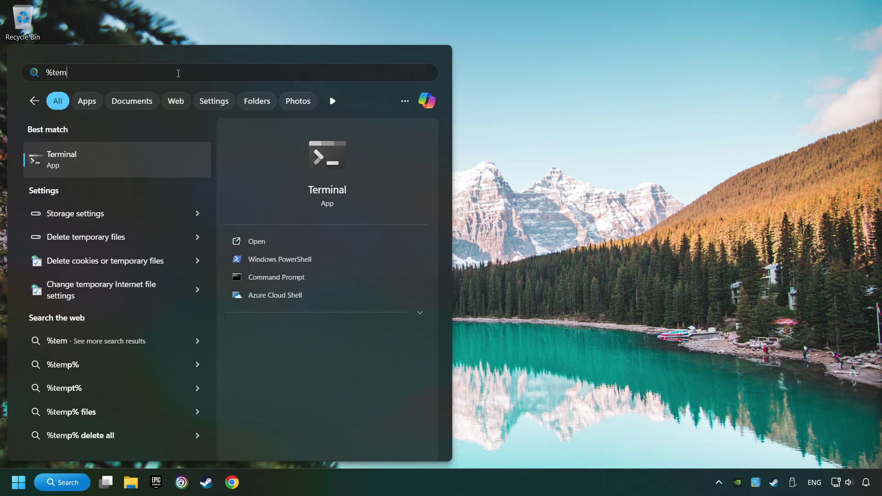
type("p%")
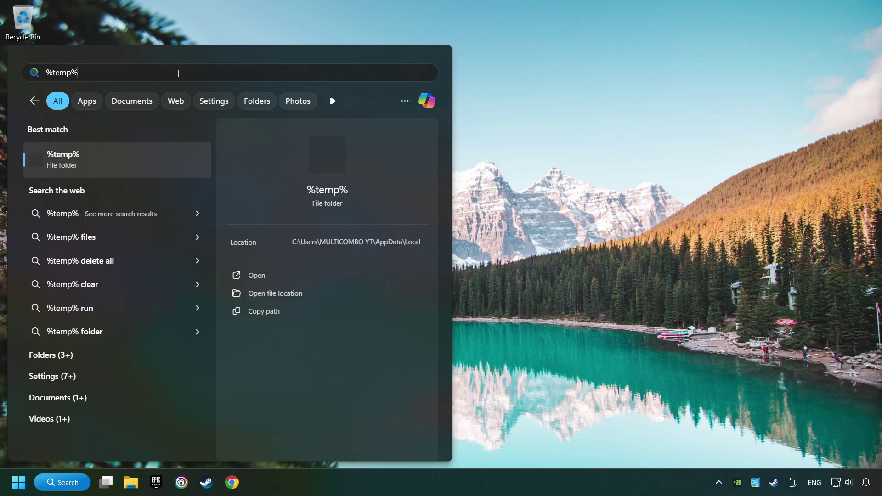
left_click(144, 159)
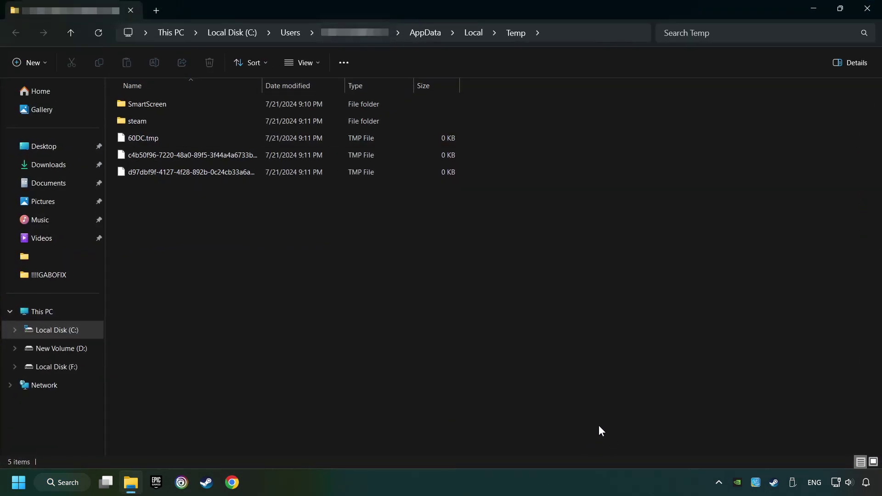
left_click_drag(599, 427, 114, 94)
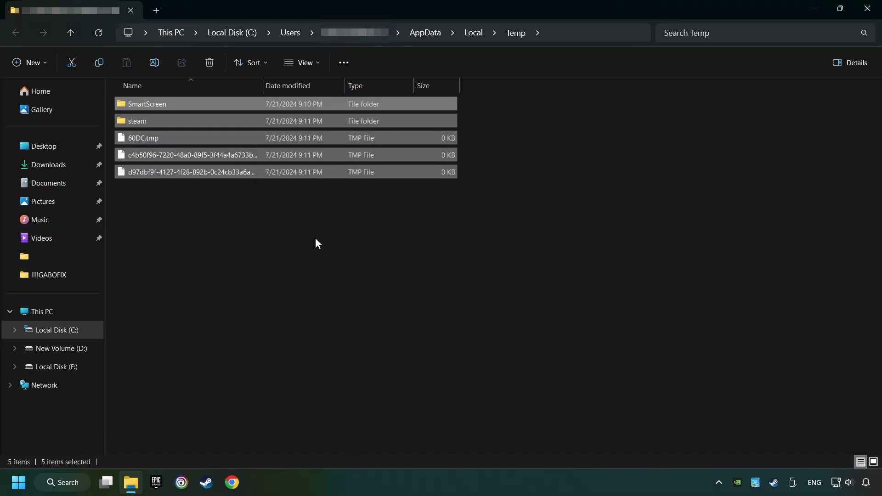
right_click(343, 136)
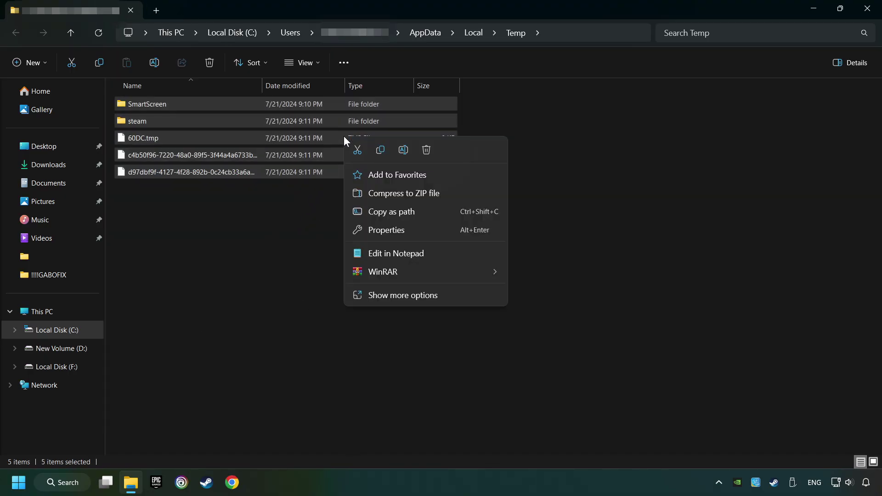
left_click(426, 158)
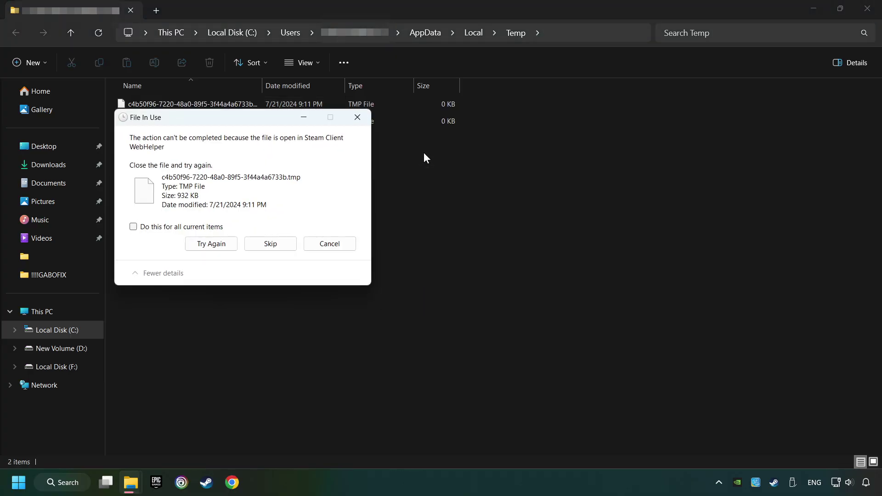
left_click(208, 227)
left_click(273, 242)
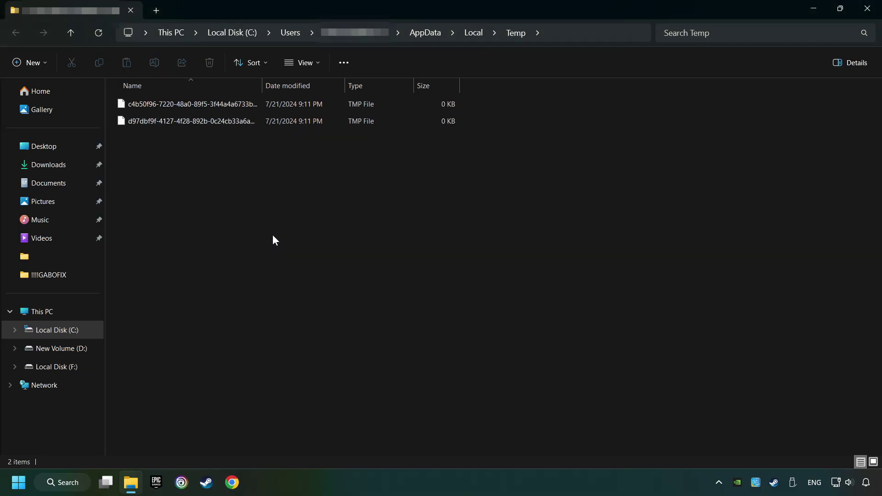
- Close the Temp window and permanently empty the Recycle Bin's three items
left_click(857, 14)
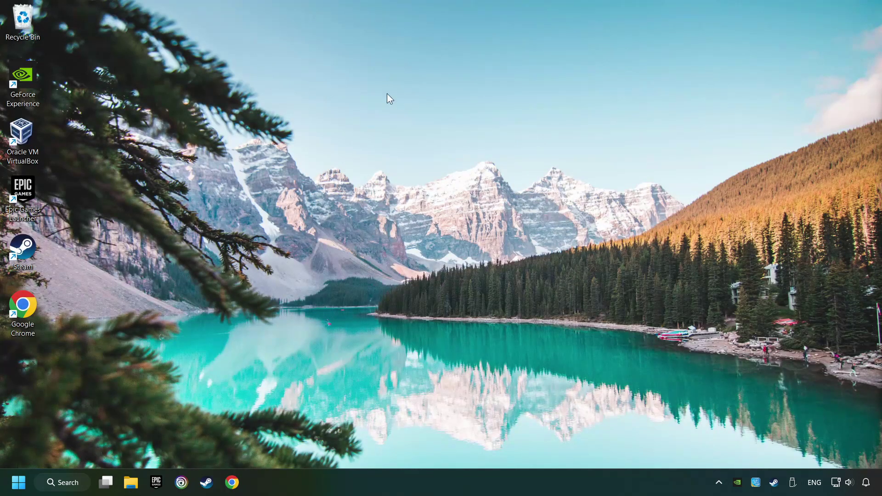
right_click(22, 22)
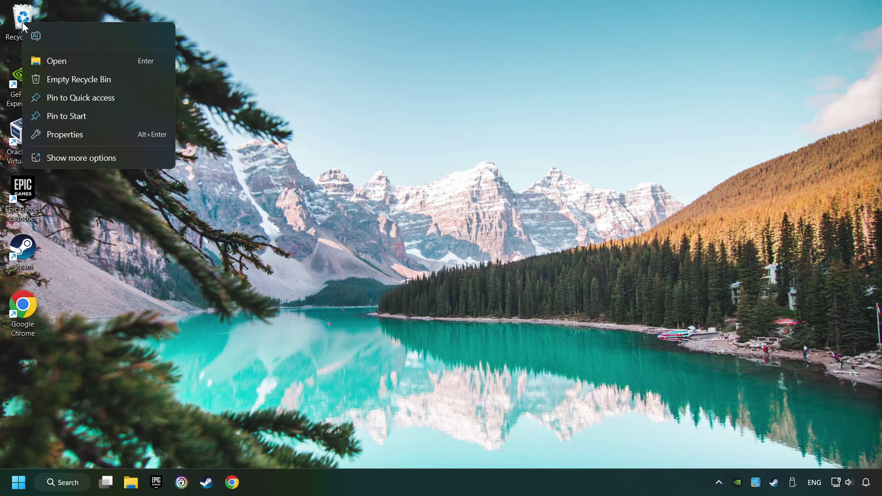
left_click(50, 81)
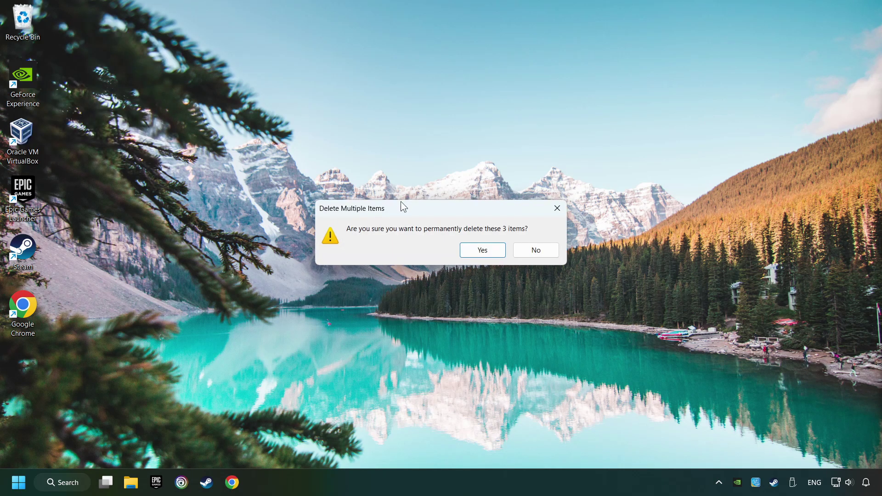
left_click(484, 257)
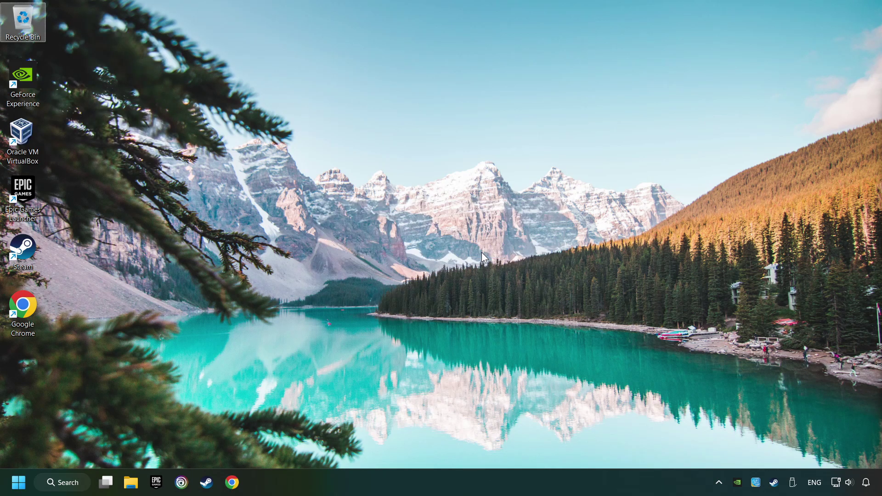
left_click(426, 231)
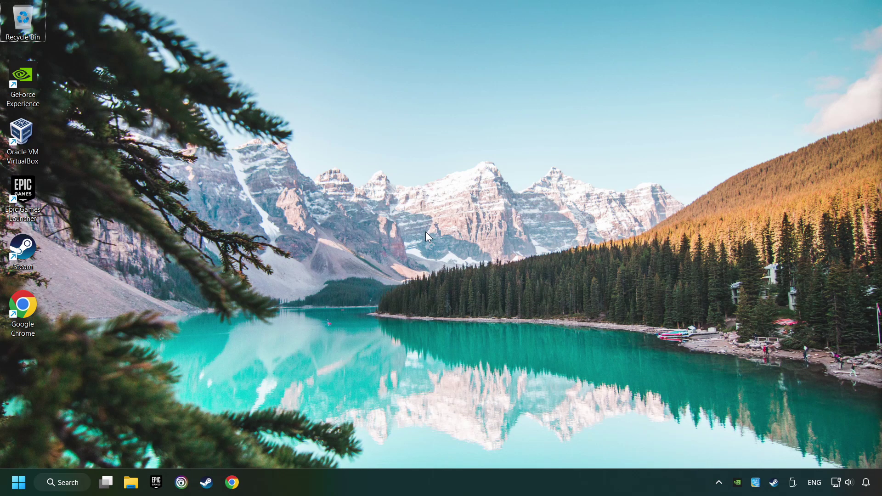
- Open Device Manager and select the NVIDIA GeForce GTX 1050 Ti under Display adapters
left_click(81, 486)
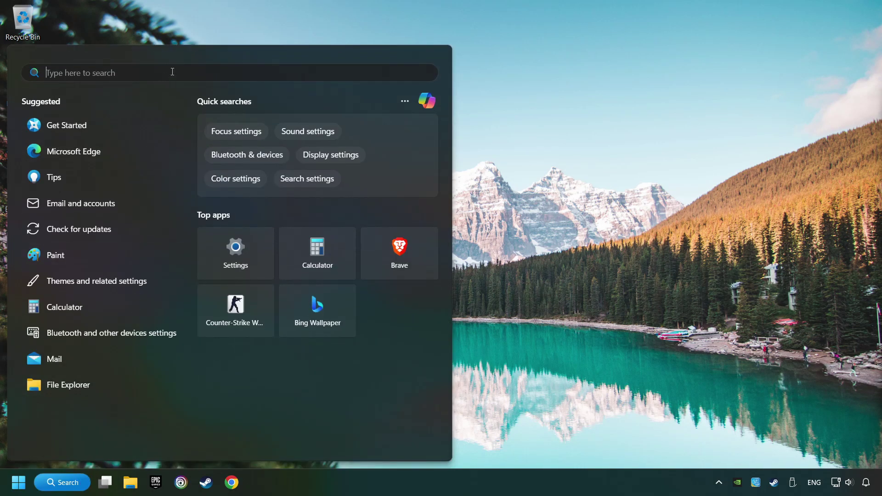
type("device manager")
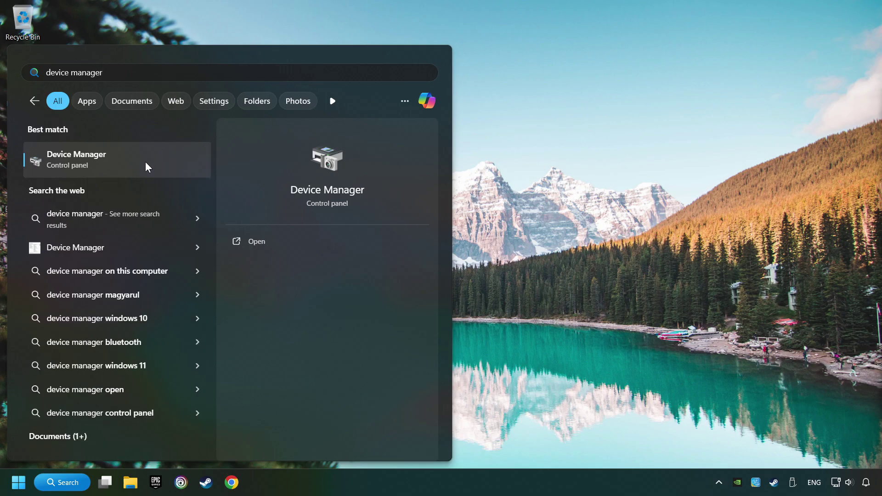
left_click(180, 159)
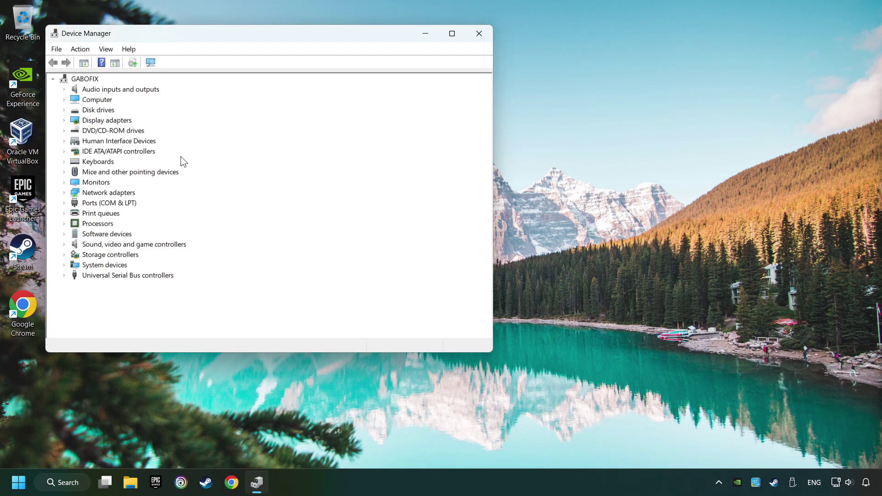
left_click_drag(179, 41, 329, 110)
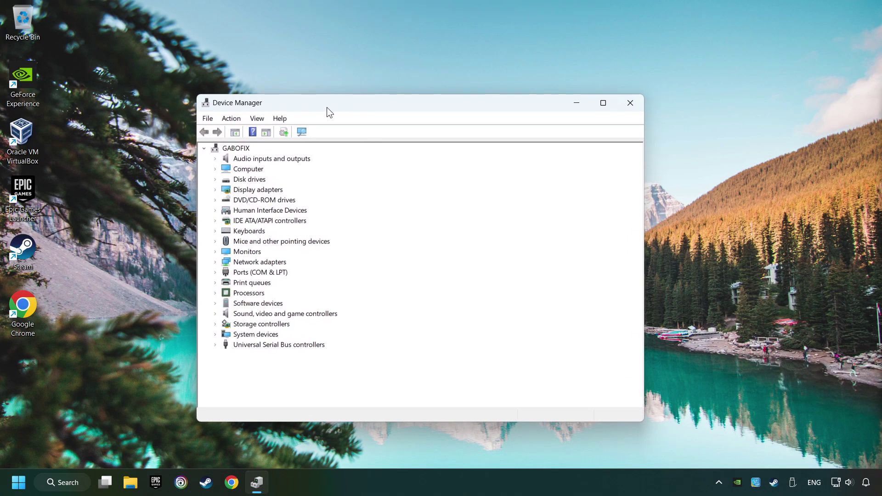
left_click(215, 191)
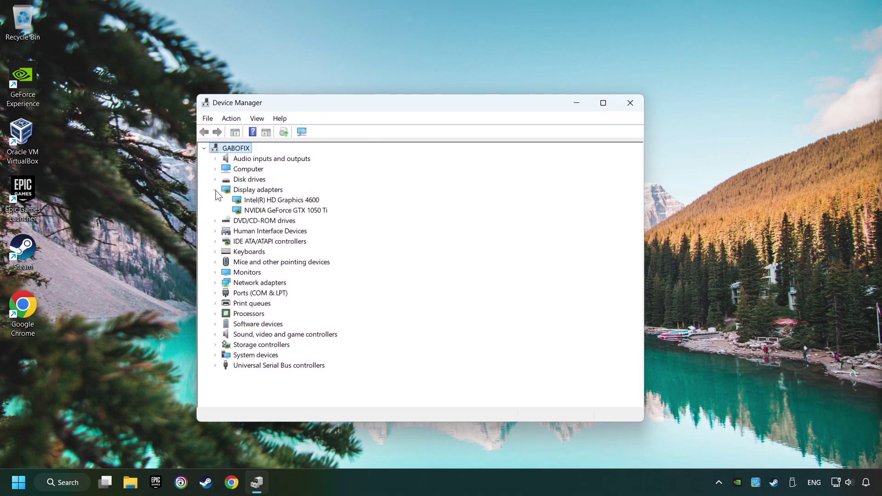
left_click(248, 209)
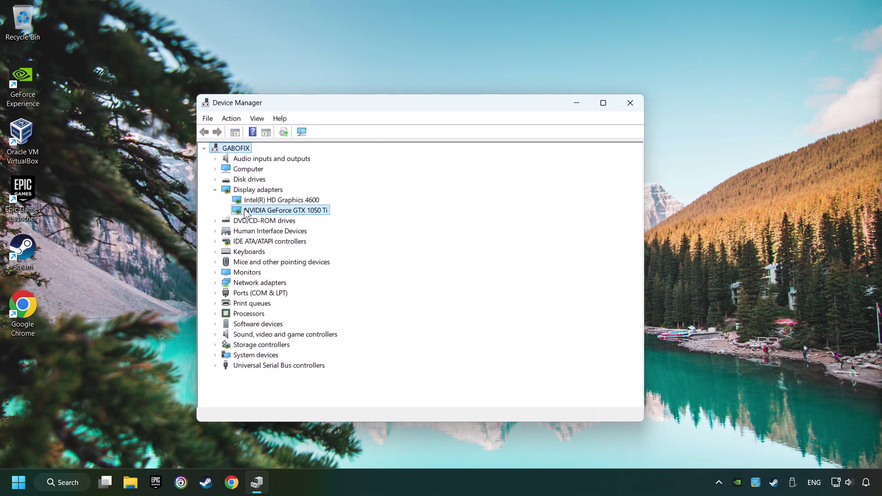
- Search automatically for a GTX 1050 Ti driver, confirm the best one is installed, and close Device Manager
right_click(285, 211)
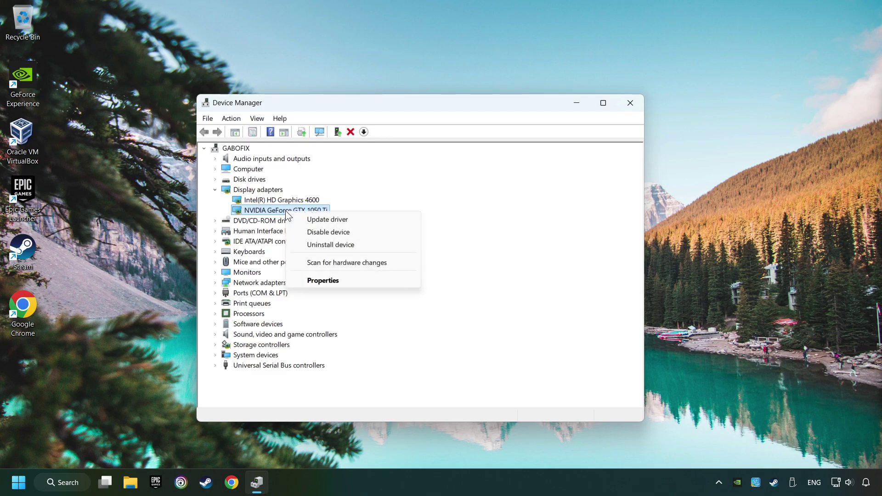
left_click(362, 219)
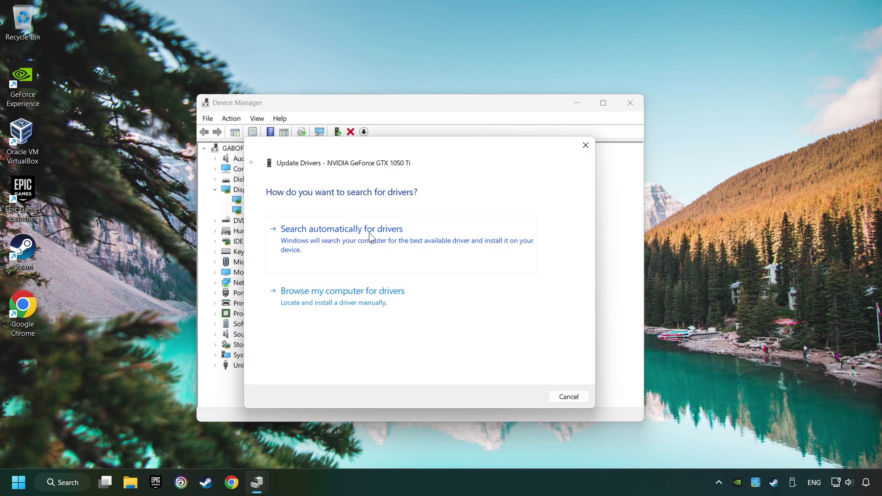
left_click(369, 232)
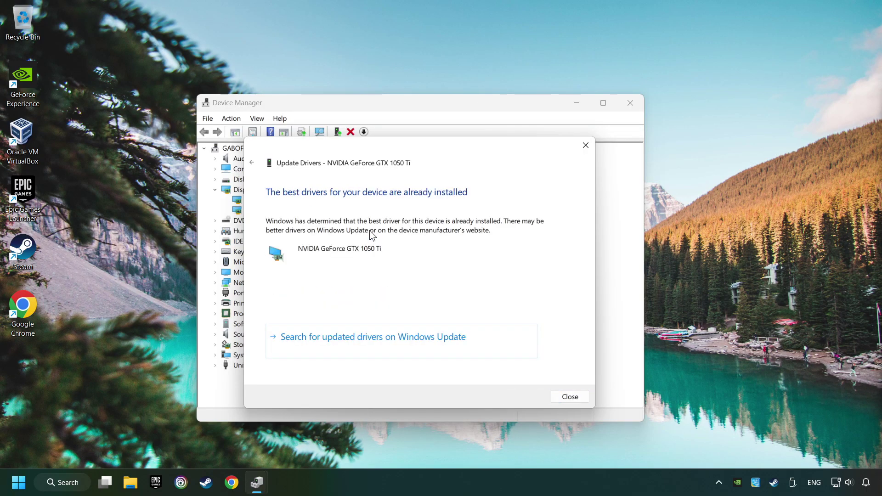
left_click(570, 397)
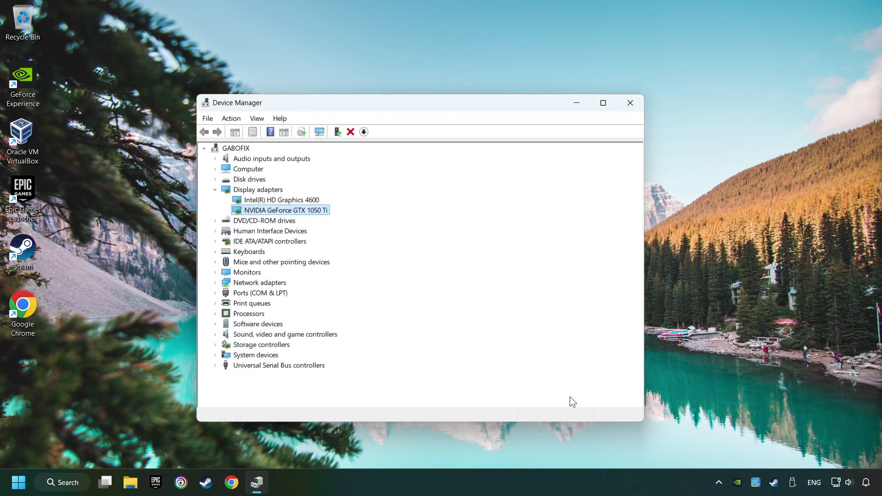
left_click(630, 109)
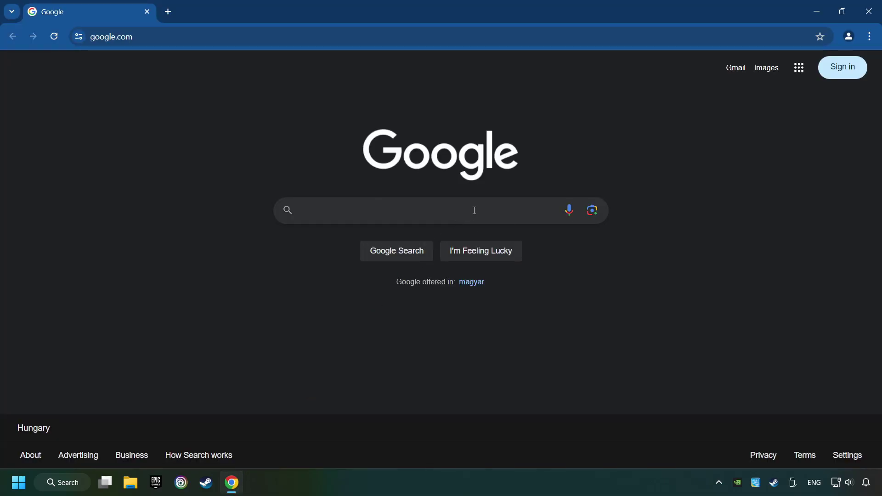
- Search 'nvidia geforce driver download', download the 126 MB GeForce Experience installer, and run it
type("nvidia gef")
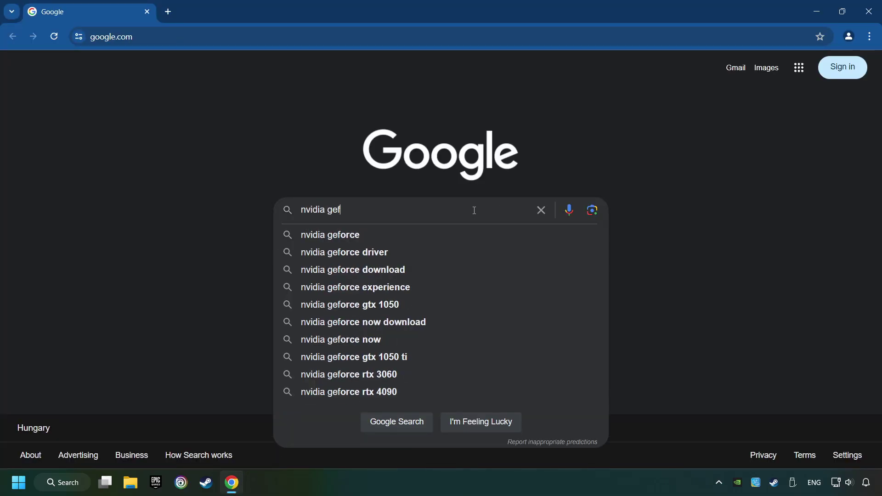
type("orce driver d")
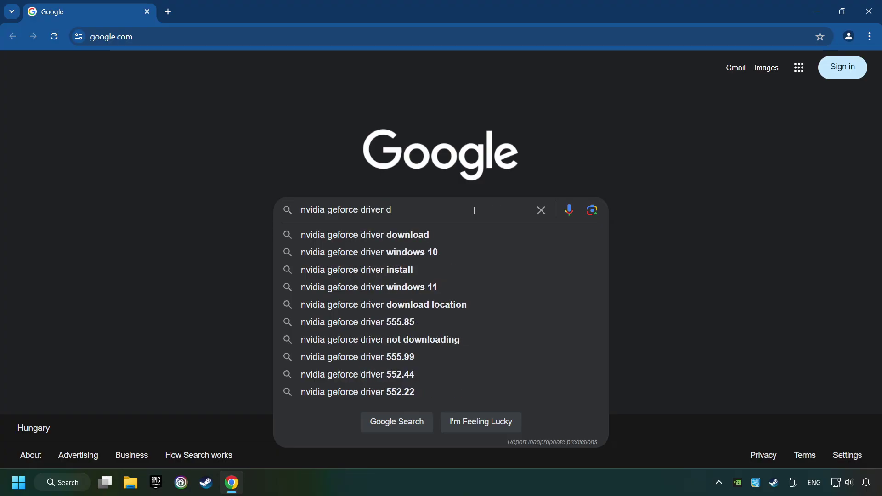
type("ownload")
key("Return")
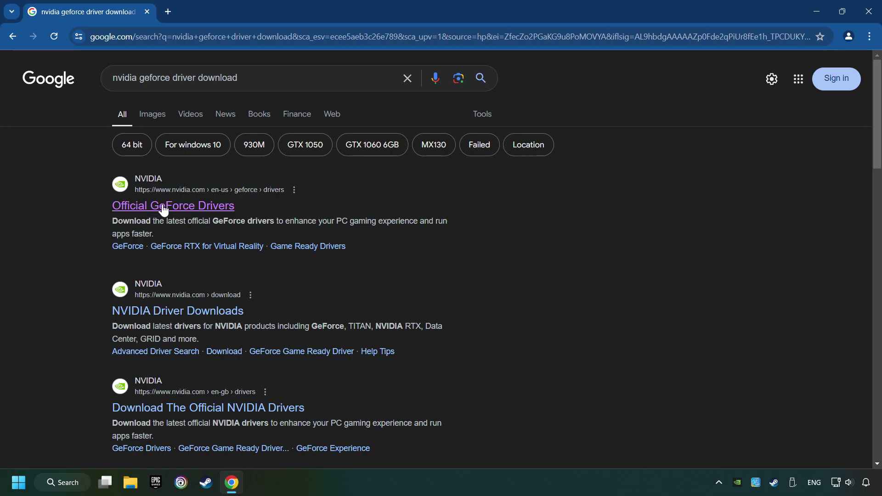
left_click(211, 206)
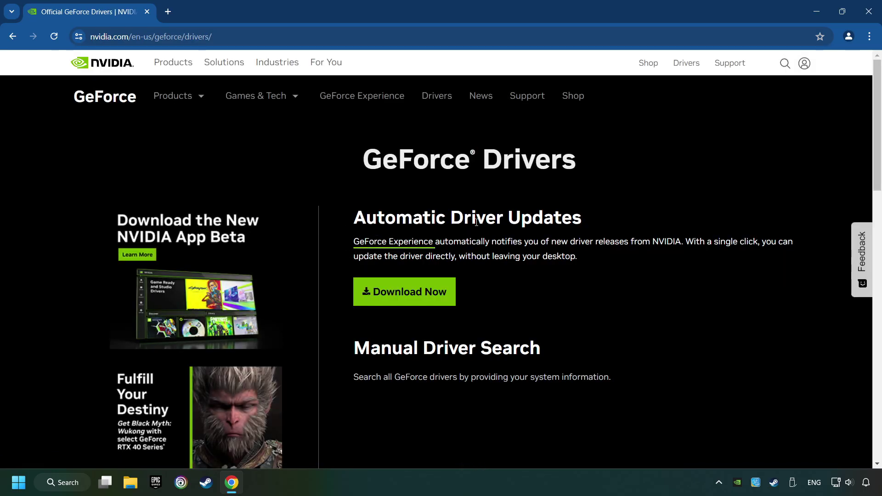
left_click(419, 303)
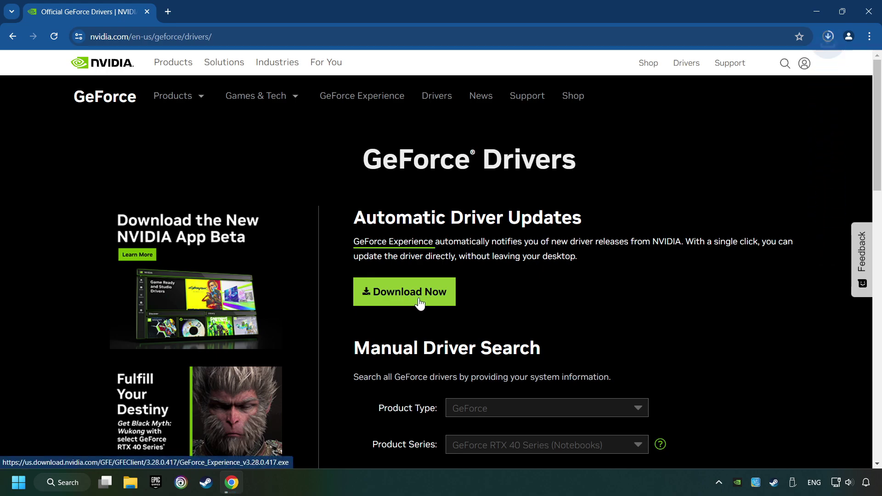
left_click(828, 38)
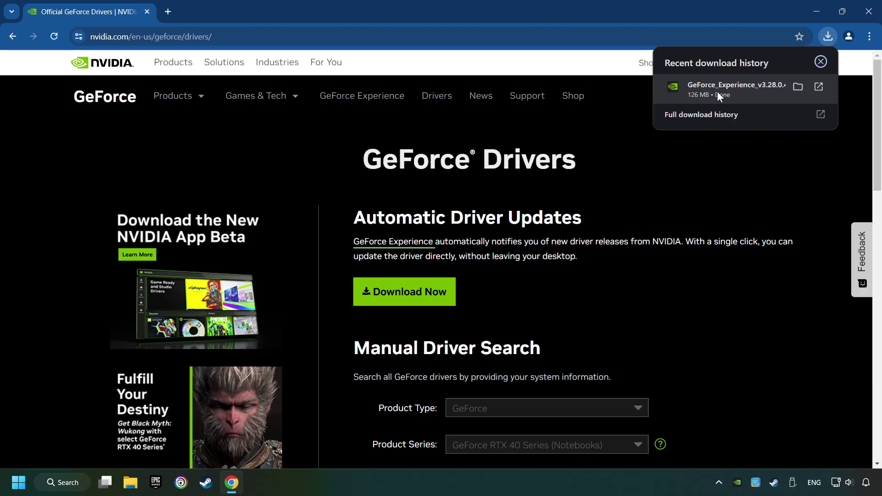
left_click(751, 90)
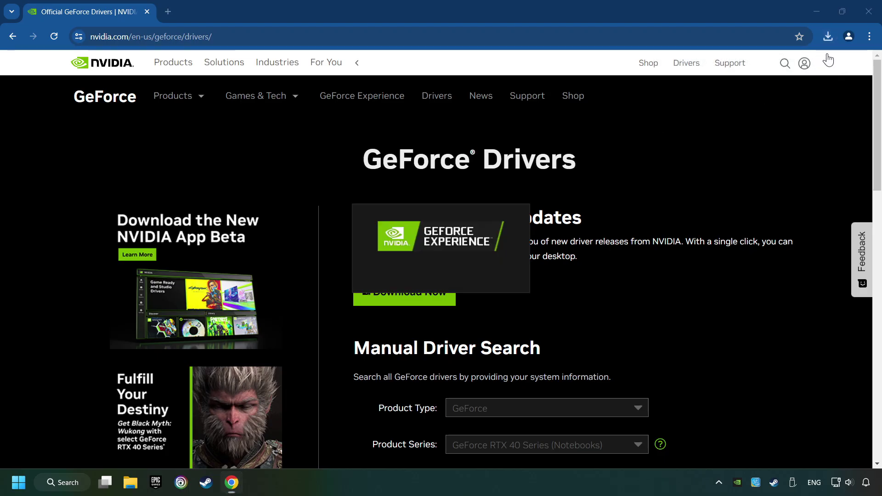
- Minimize Chrome and accept the NVIDIA Installer terms to install GeForce Experience 3.28
left_click(868, 13)
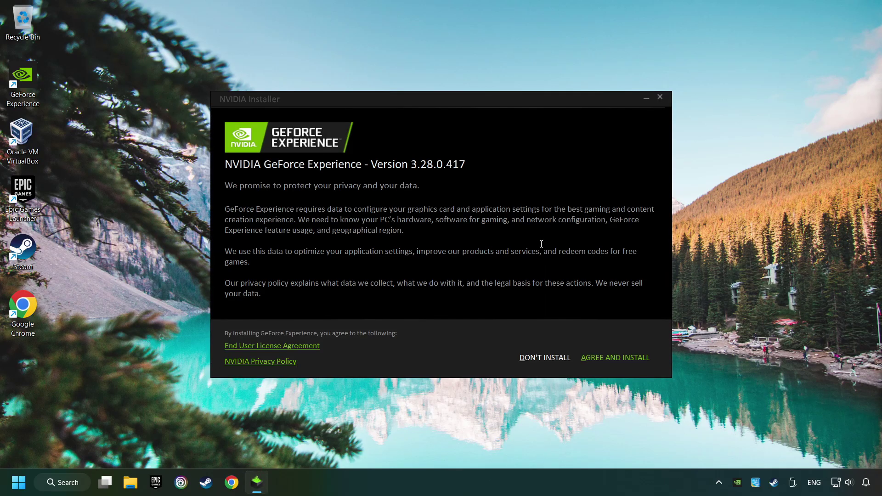
left_click(629, 363)
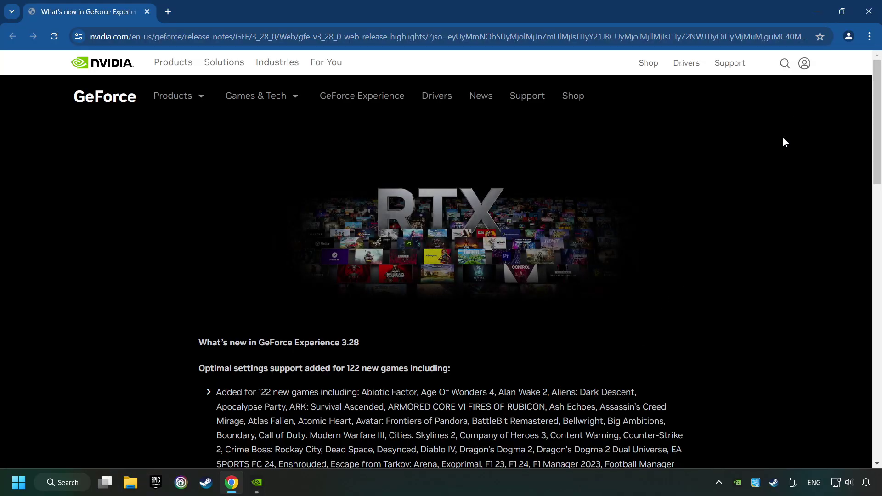
- Close the release notes, confirm Game Ready Driver 560.70 is the latest, and exit GeForce Experience
left_click(868, 11)
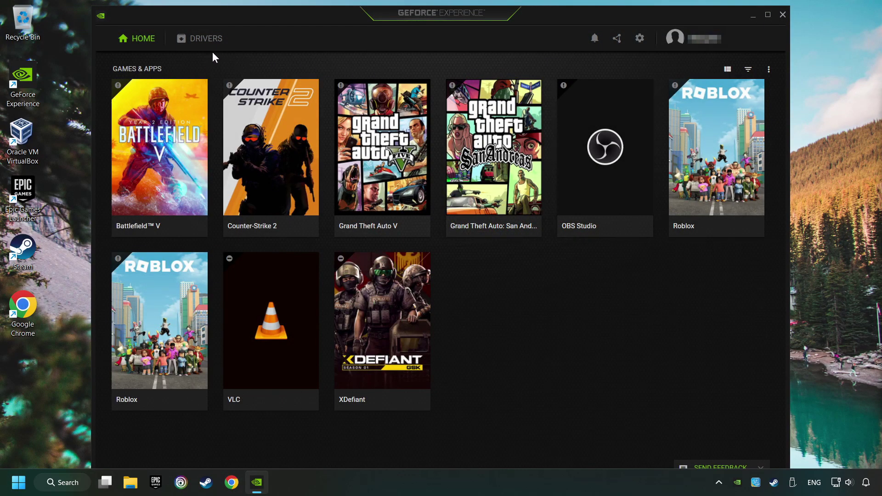
left_click(202, 39)
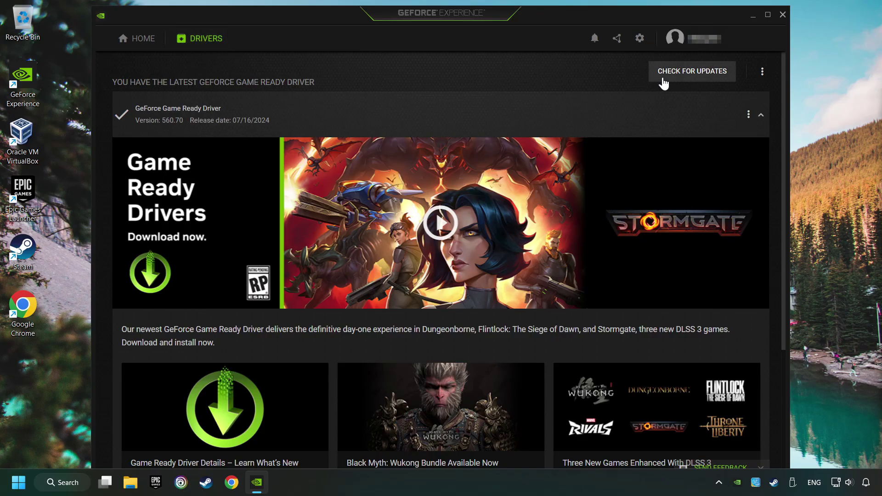
left_click(702, 79)
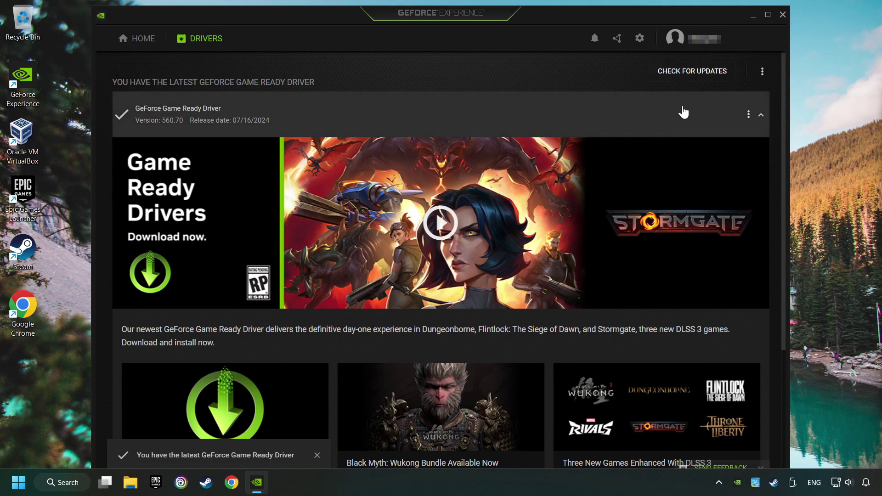
left_click(784, 14)
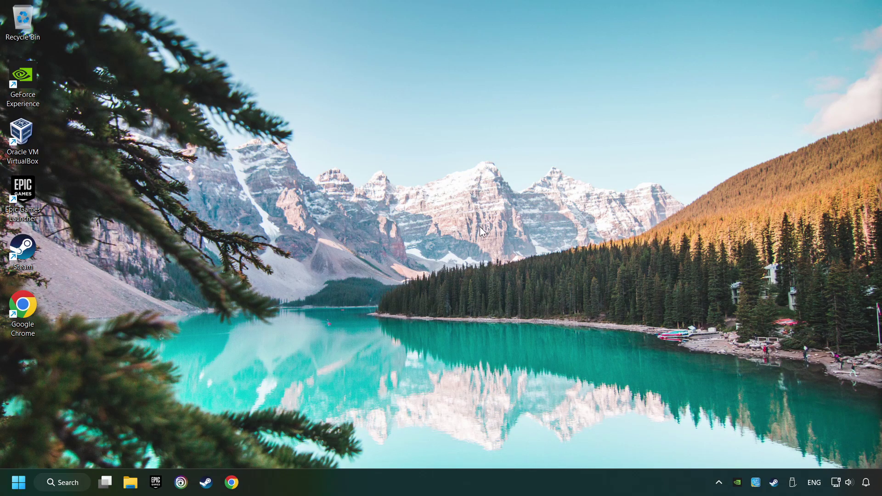
- Find and open the Windows Graphics settings page by searching 'graphics settings'
left_click(86, 486)
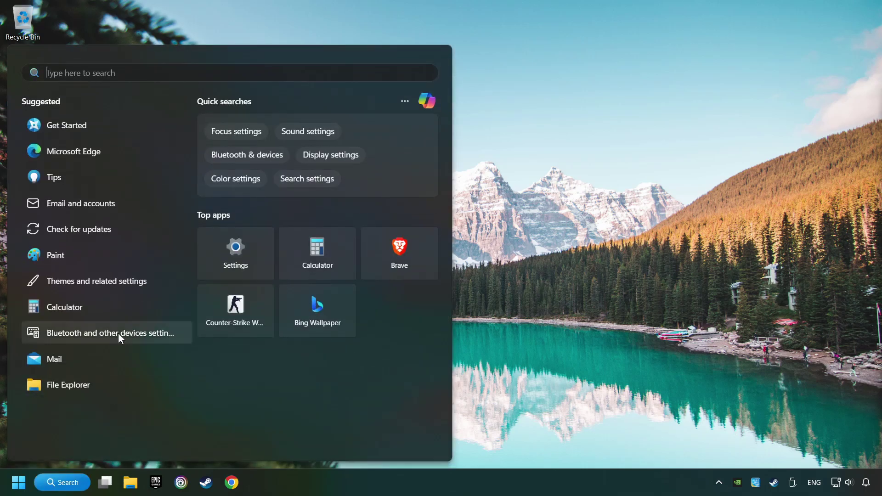
type("graphics se")
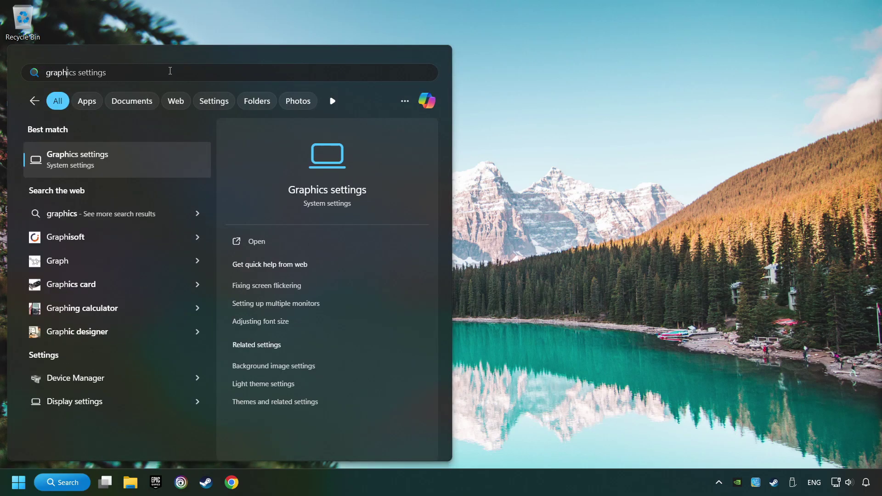
type("ttings")
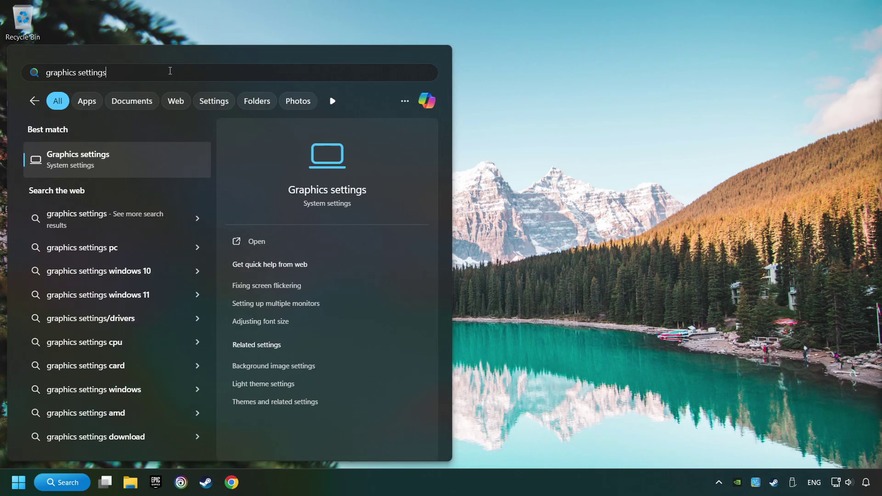
left_click(163, 166)
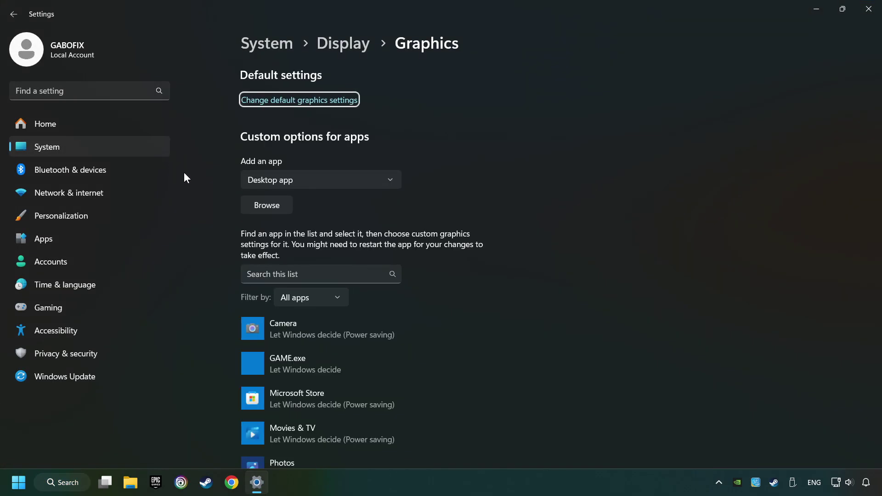
scroll(214, 192, "down", 3)
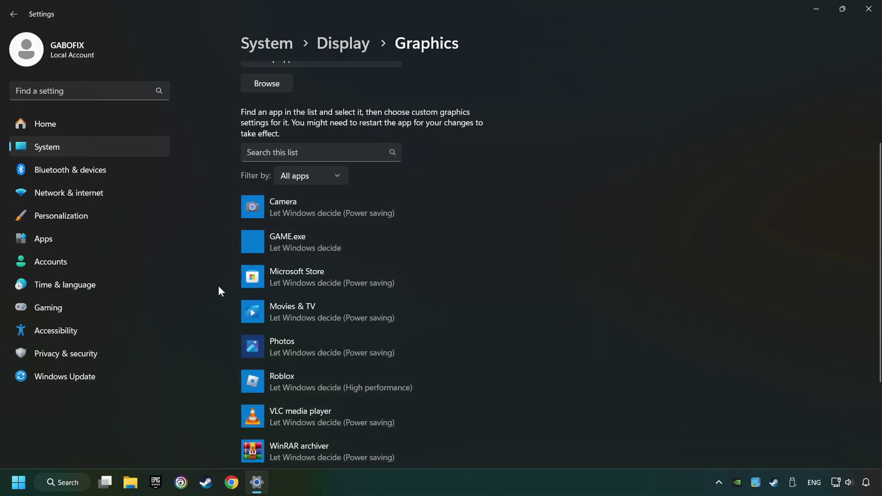
scroll(213, 283, "up", 3)
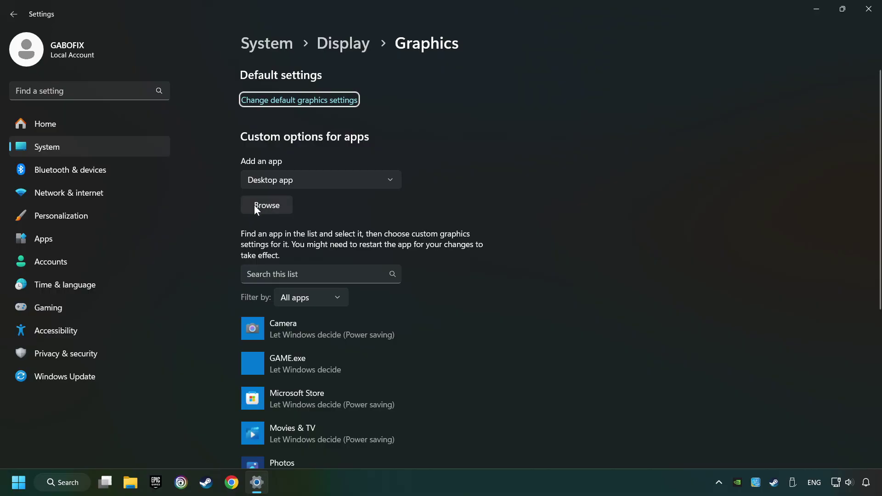
left_click(272, 206)
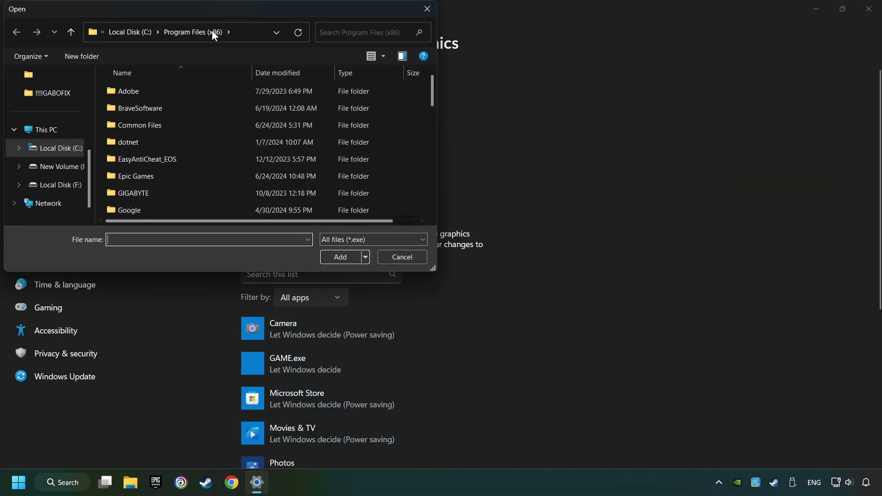
left_click(430, 9)
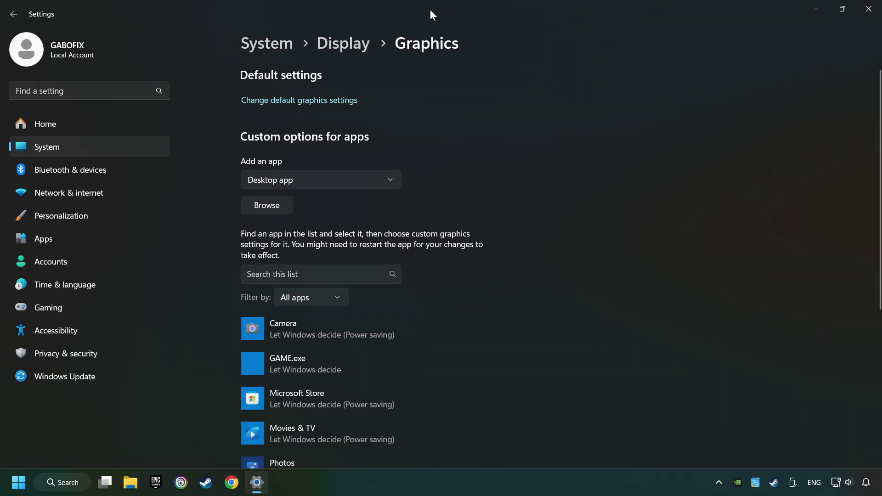
- Set GAME.exe's graphics preference to High performance (GeForce GTX 1050 Ti) and save it
scroll(451, 157, "down", 3)
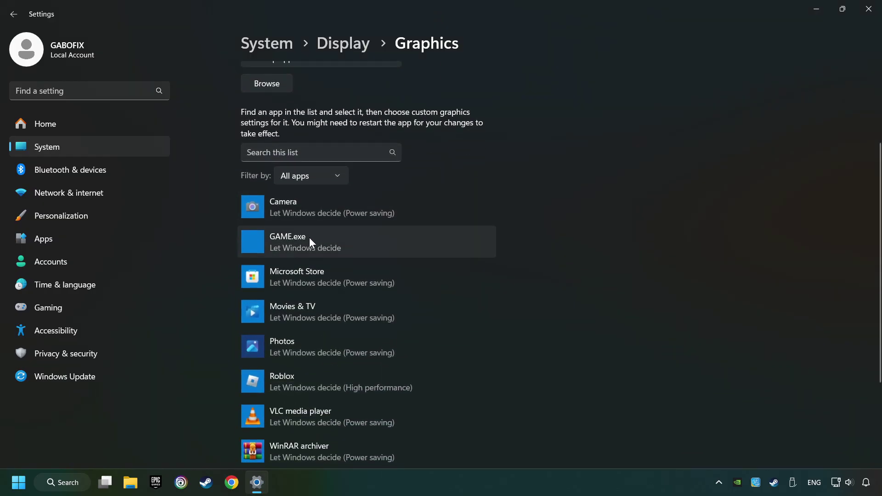
left_click(303, 239)
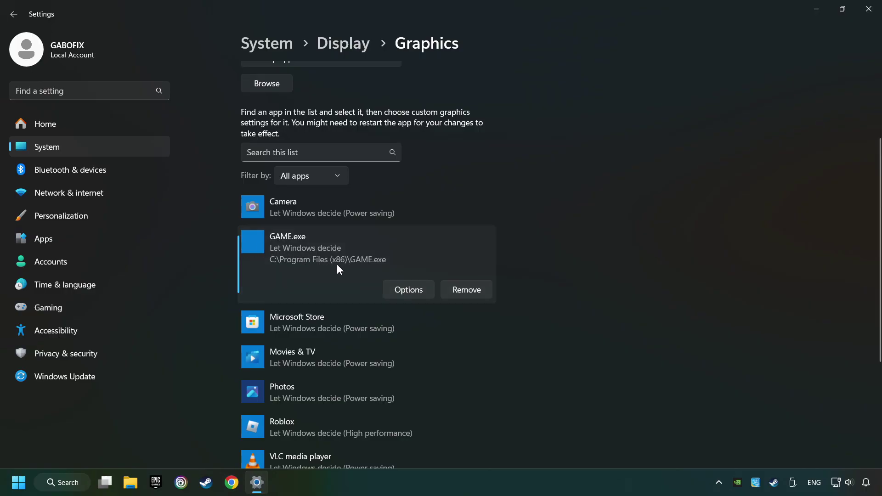
left_click(409, 289)
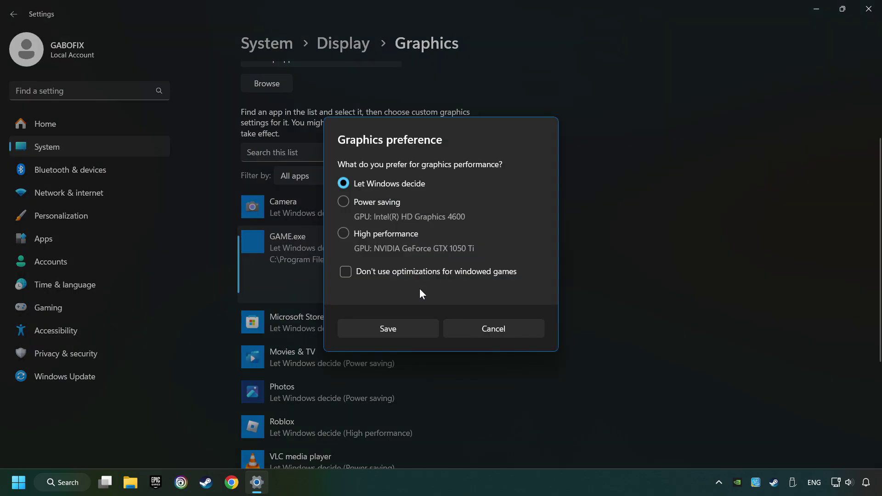
left_click(344, 233)
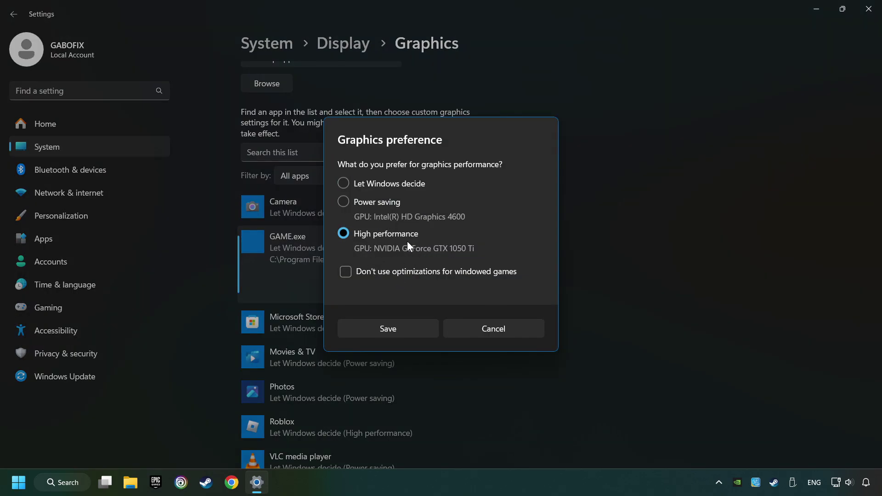
left_click(403, 328)
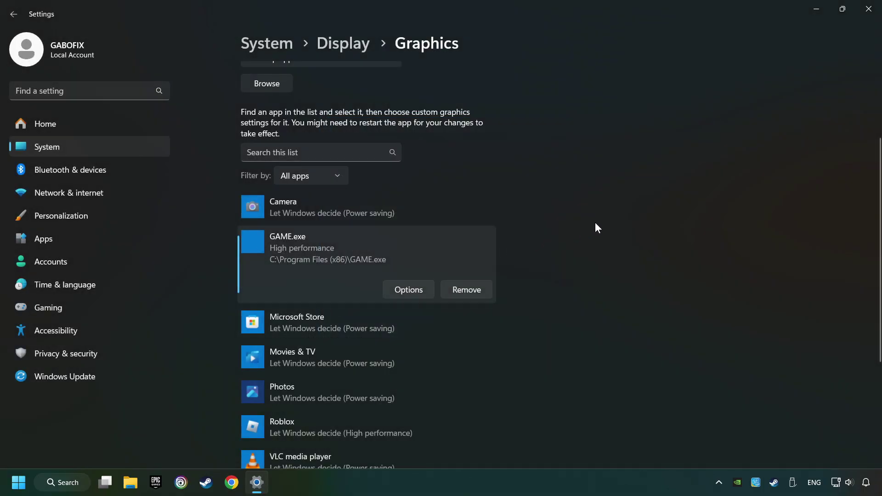
- Close Settings and launch NVIDIA Control Panel from the desktop's classic right-click menu
left_click(862, 18)
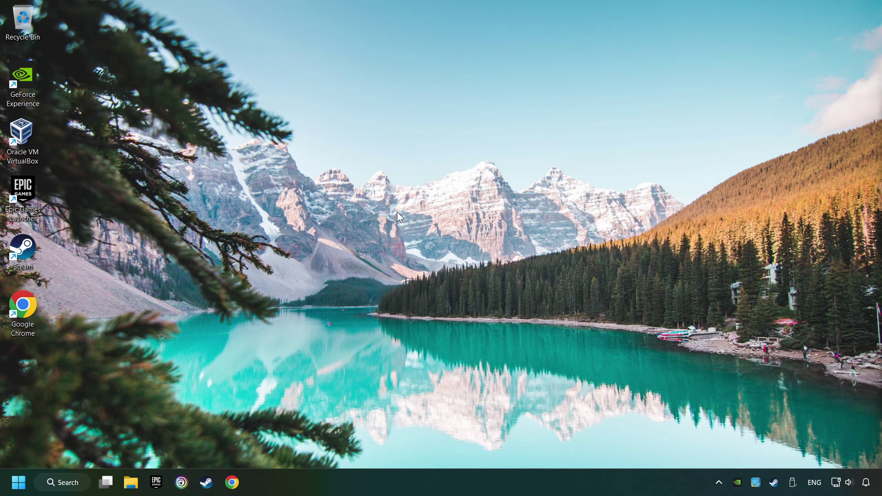
right_click(416, 209)
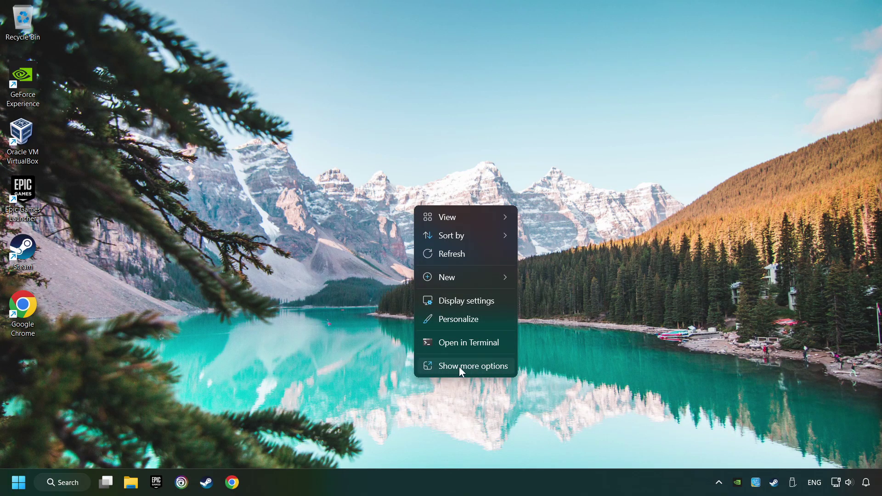
left_click(479, 366)
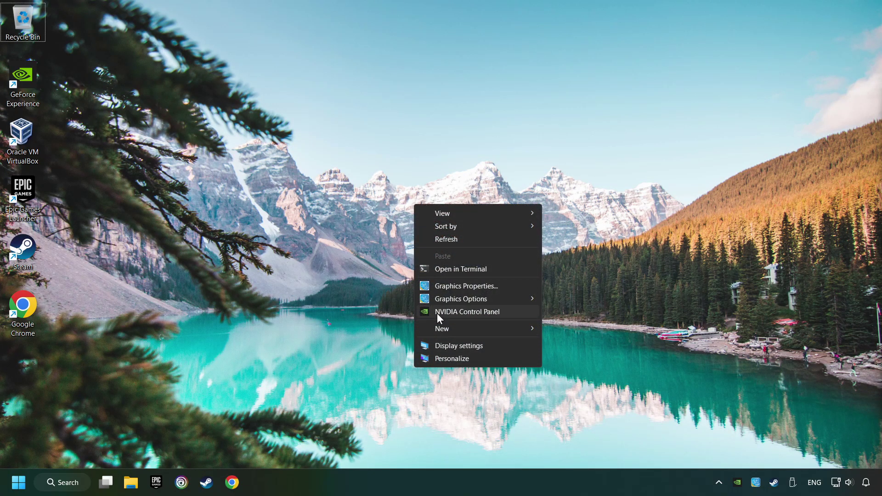
left_click(529, 315)
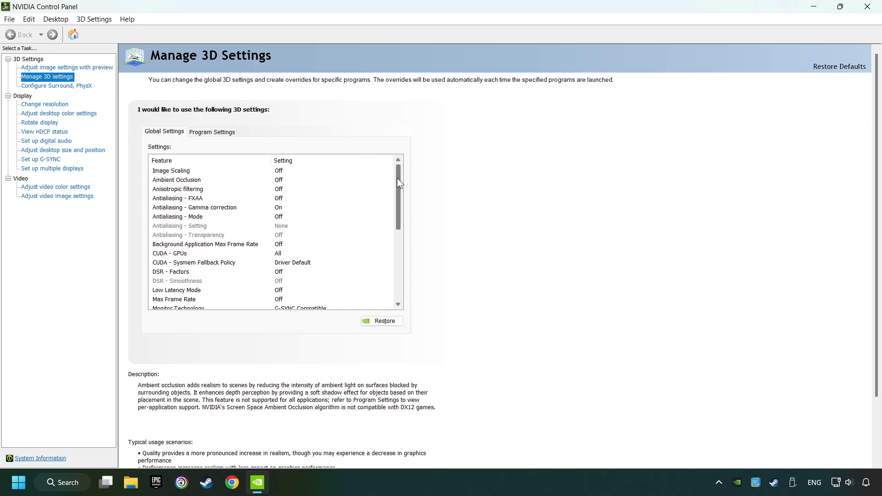
- Keep OpenGL rendering GPU on GTX 1050 Ti and set Power management mode to Prefer maximum performance
left_click_drag(397, 177, 395, 226)
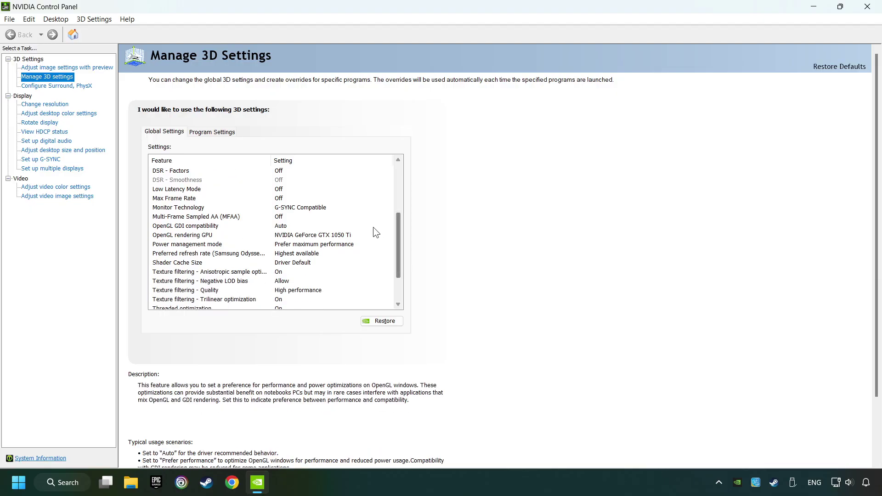
left_click(162, 239)
left_click(327, 235)
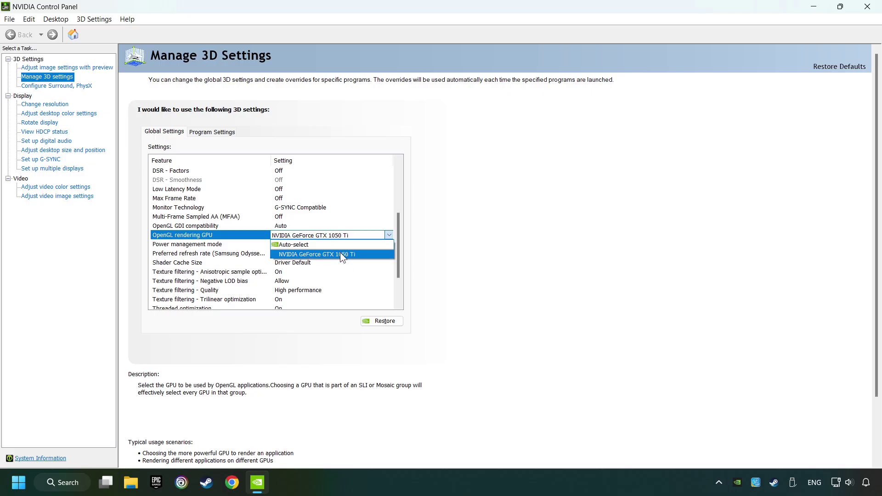
left_click(341, 253)
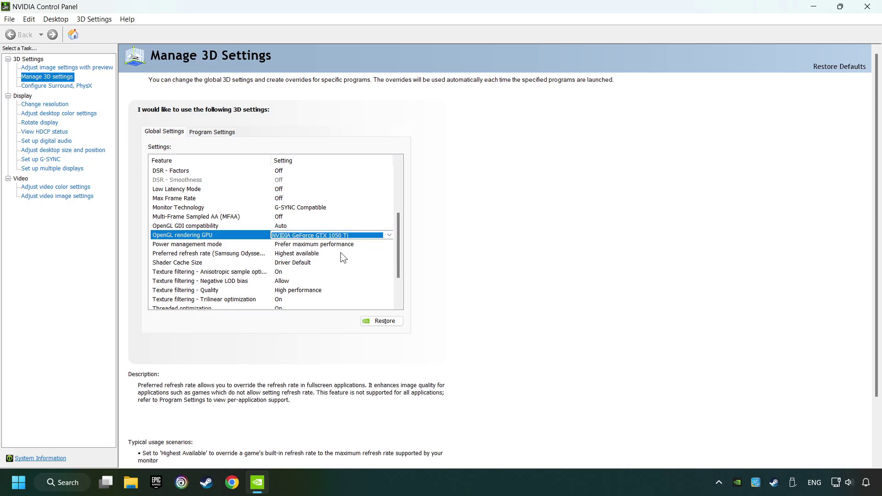
left_click(201, 247)
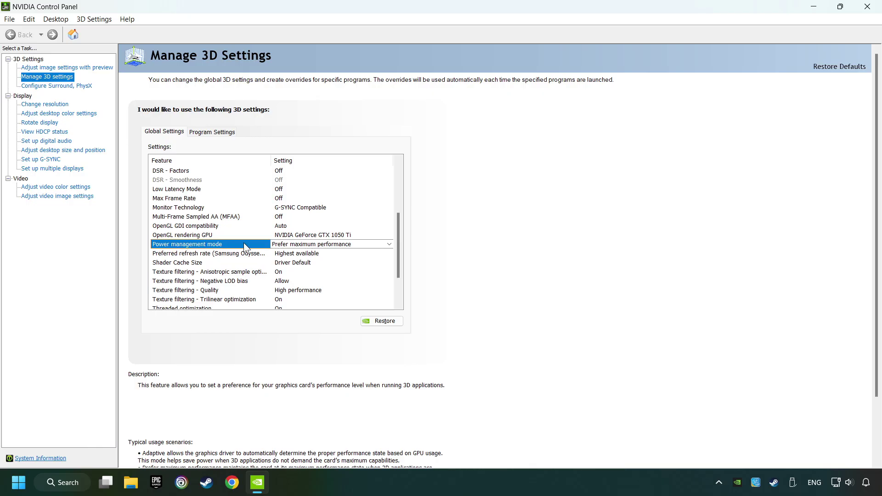
left_click(302, 247)
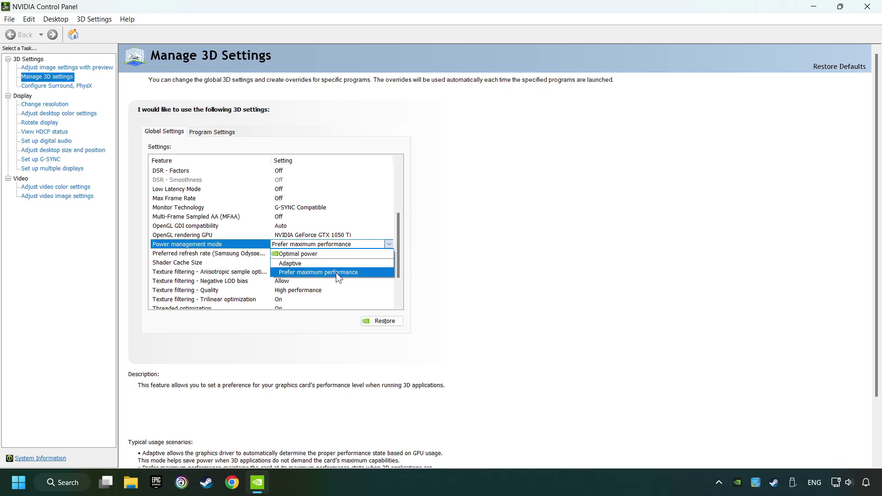
left_click(318, 272)
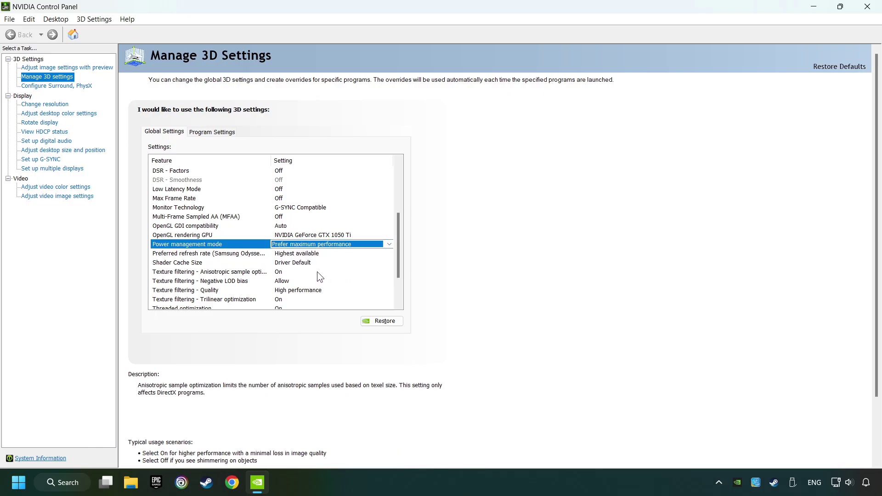
left_click_drag(399, 257, 400, 275)
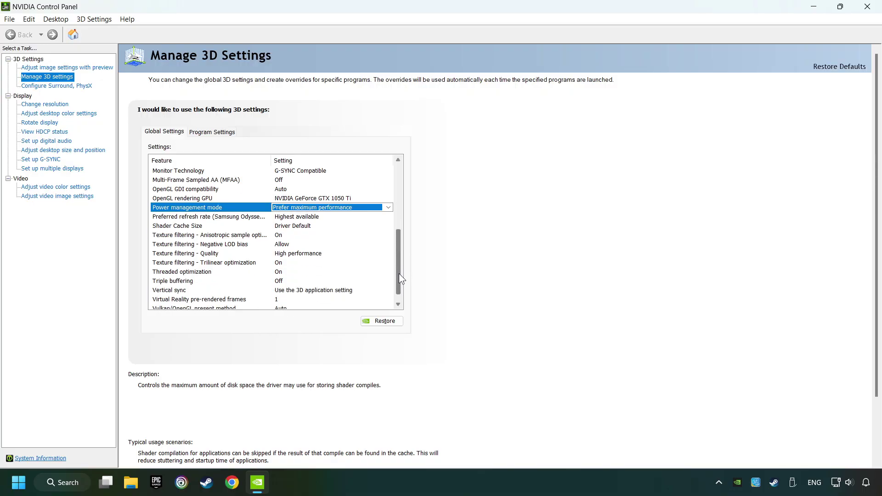
- Set Texture filtering - Quality to High performance and Vertical sync Off, apply, and close the panel
left_click(191, 256)
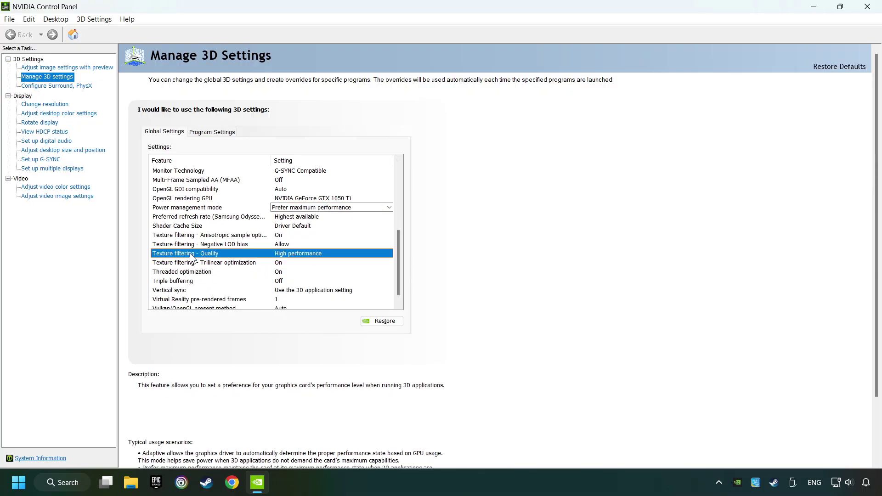
left_click(317, 253)
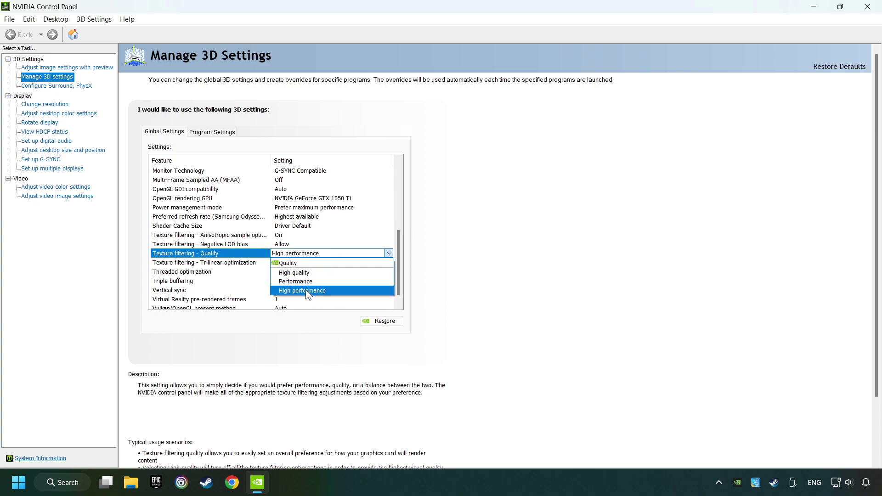
left_click(327, 290)
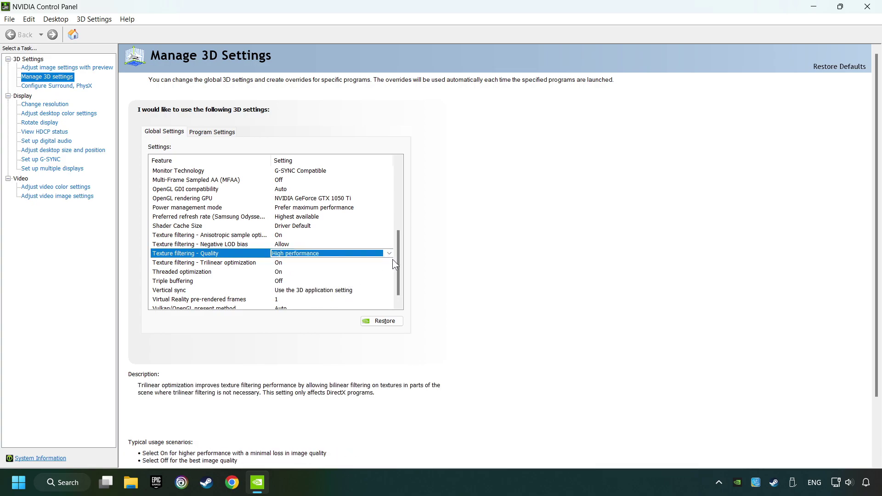
scroll(401, 262, "down", 1)
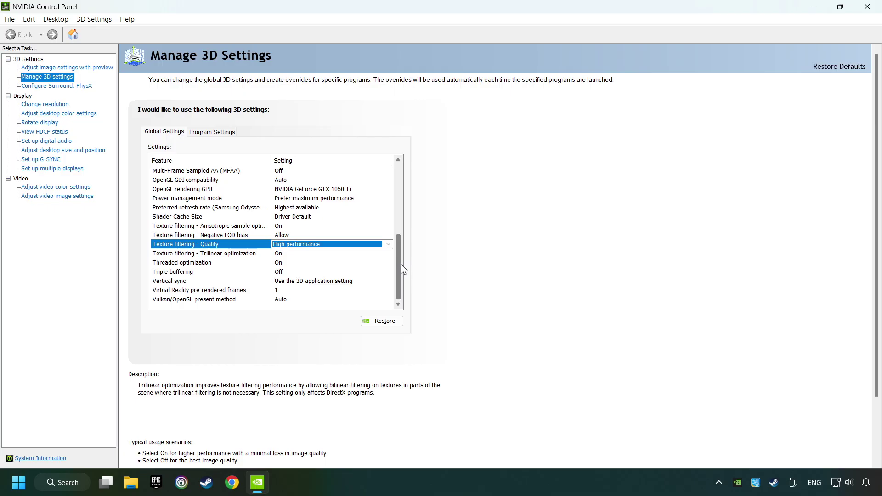
left_click(303, 282)
left_click(298, 281)
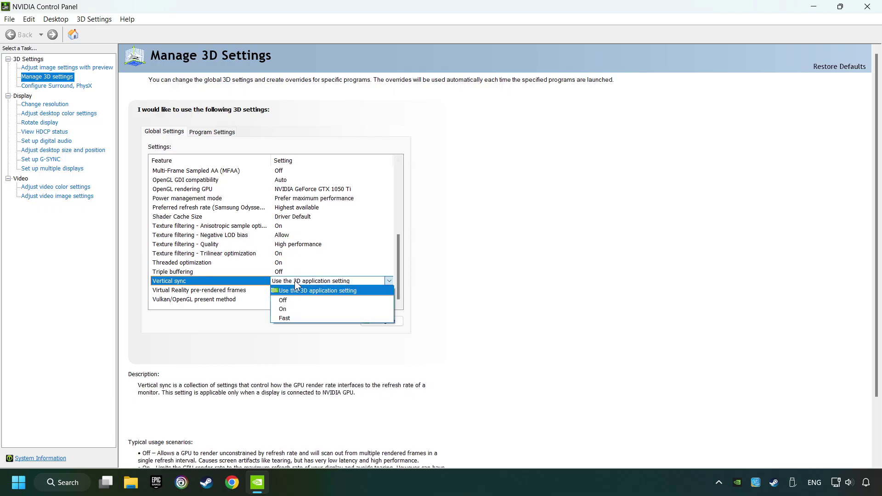
left_click(307, 300)
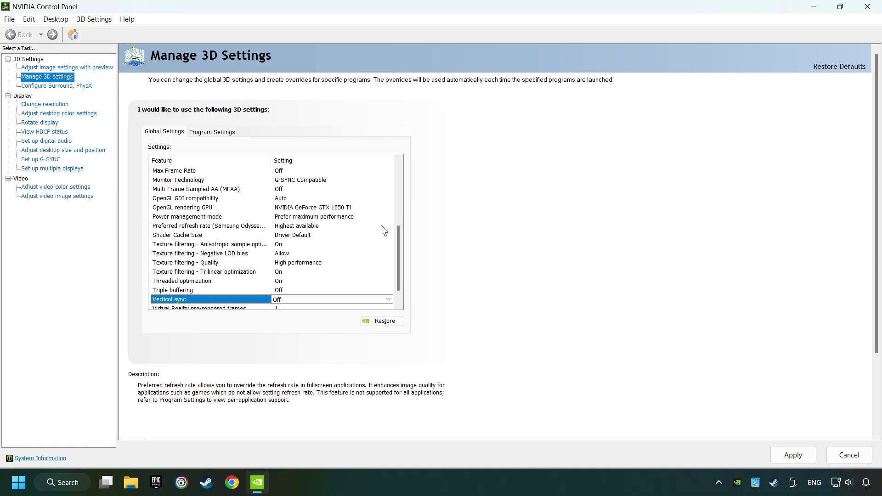
scroll(400, 230, "down", 1)
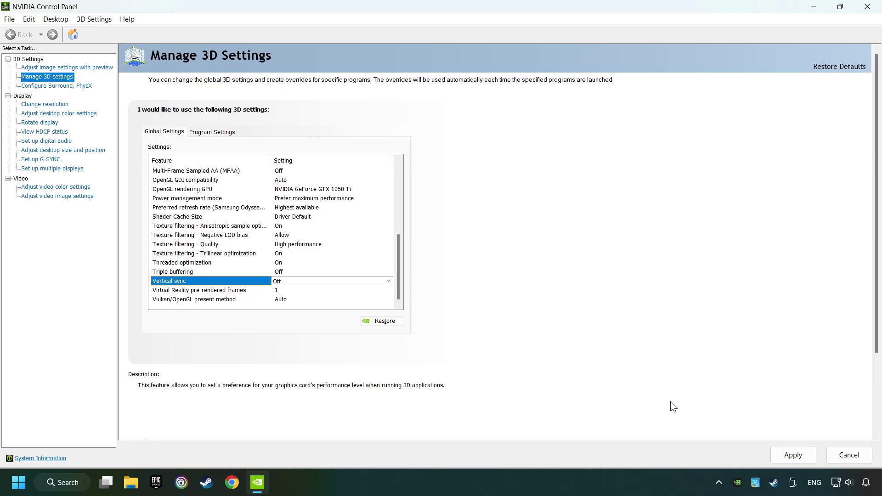
left_click(787, 451)
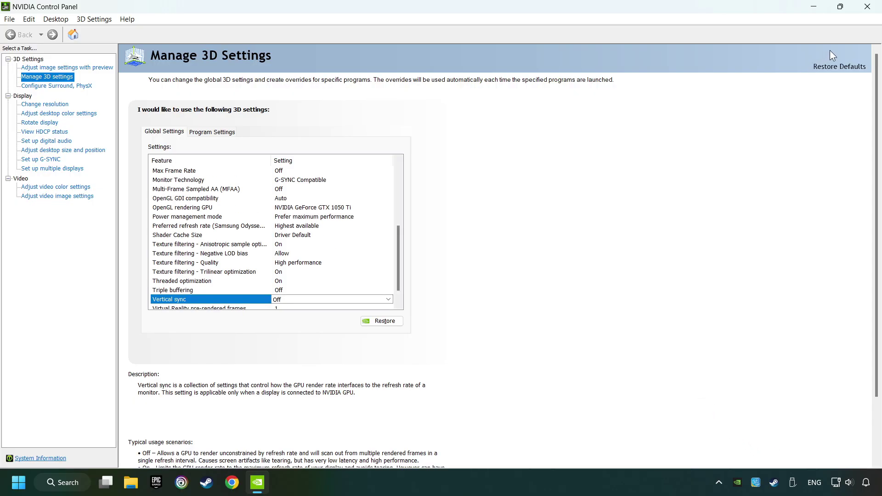
left_click(868, 11)
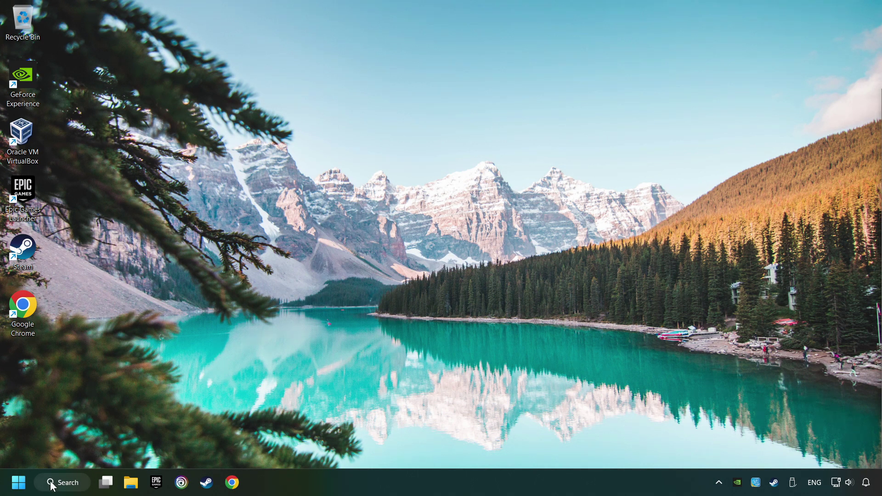
- Use msconfig to set the boot entry to 8 processors, apply, and exit without restarting
left_click(70, 483)
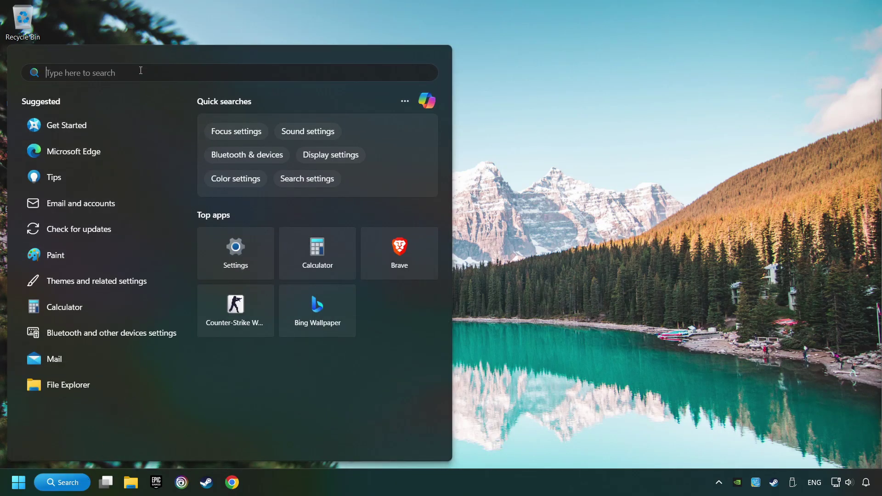
type("msc")
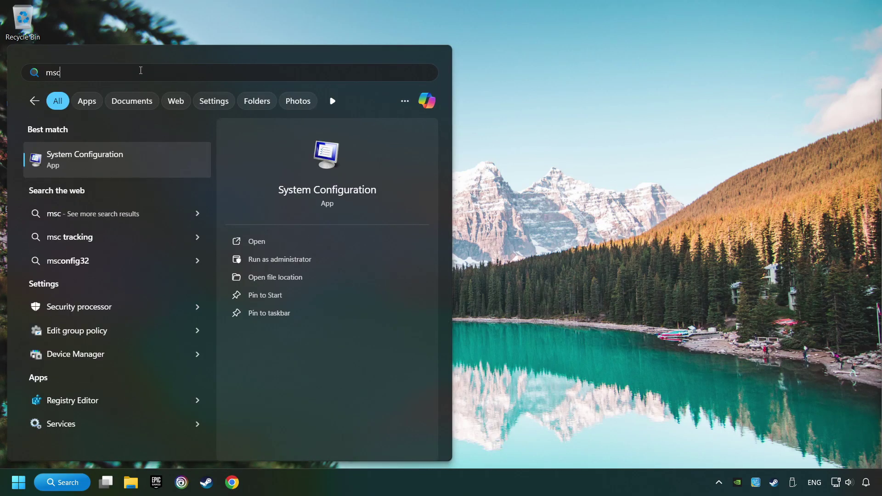
left_click(172, 158)
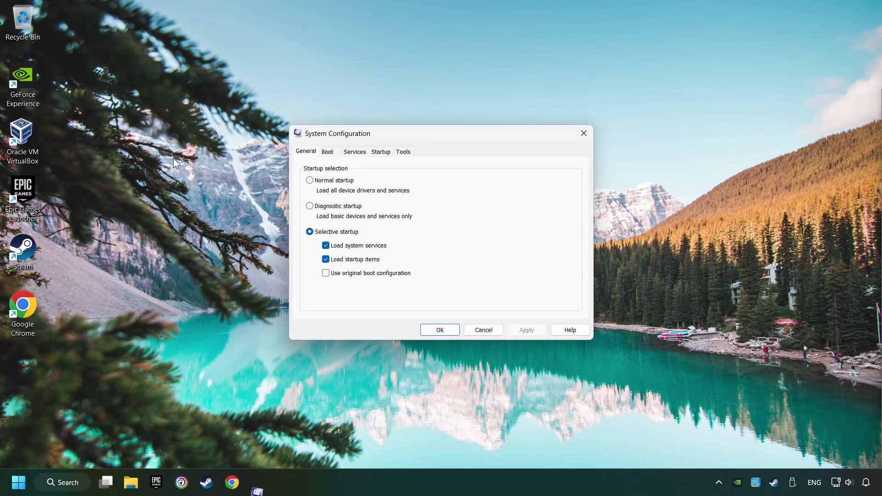
left_click(329, 156)
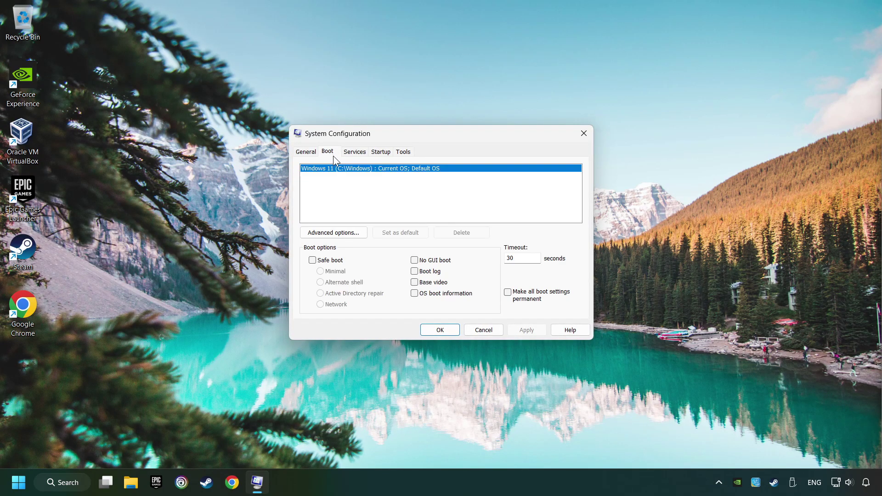
left_click(340, 233)
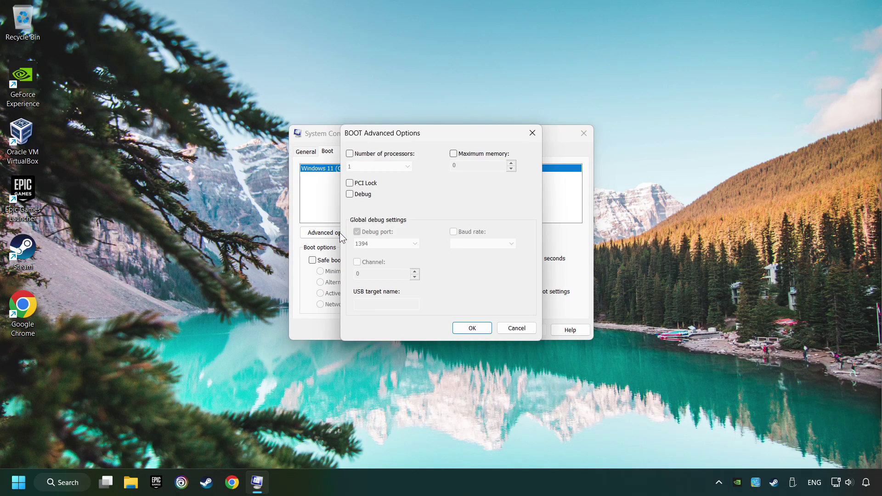
left_click(350, 154)
left_click(374, 168)
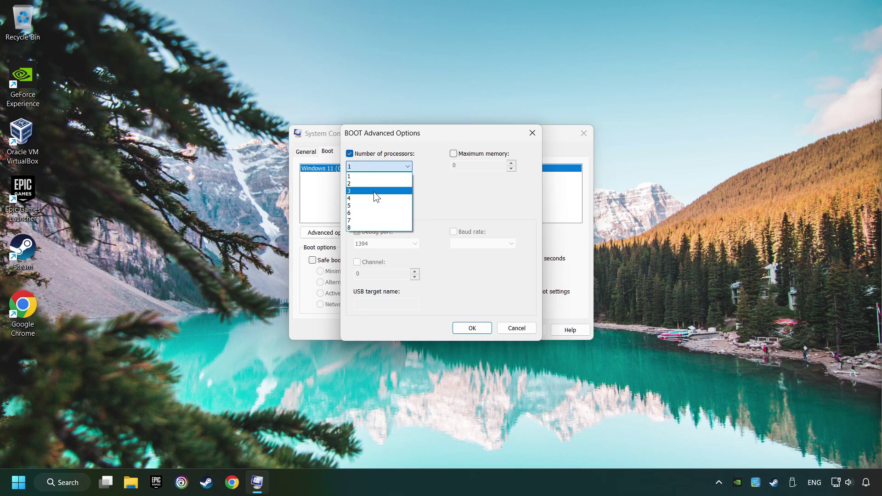
left_click(371, 228)
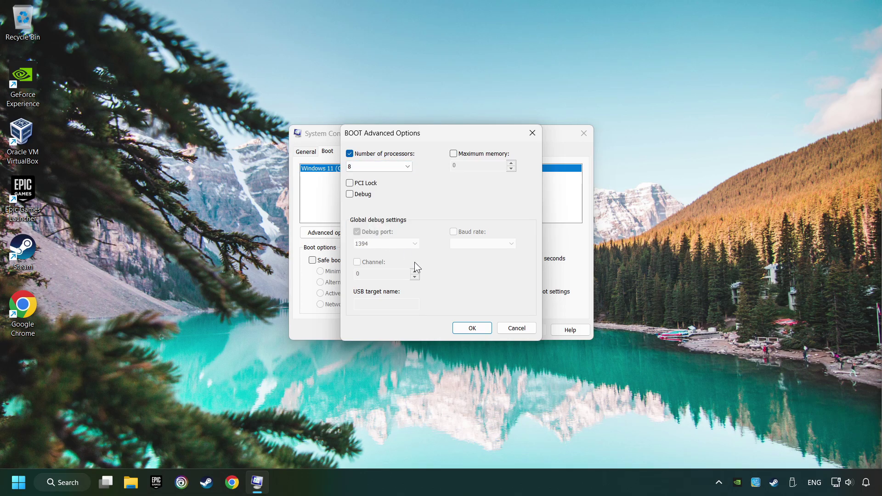
left_click(478, 329)
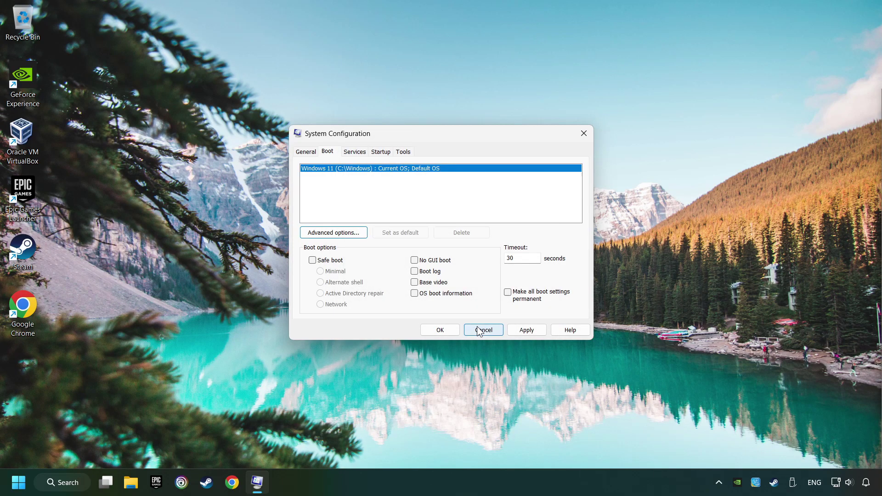
left_click(523, 330)
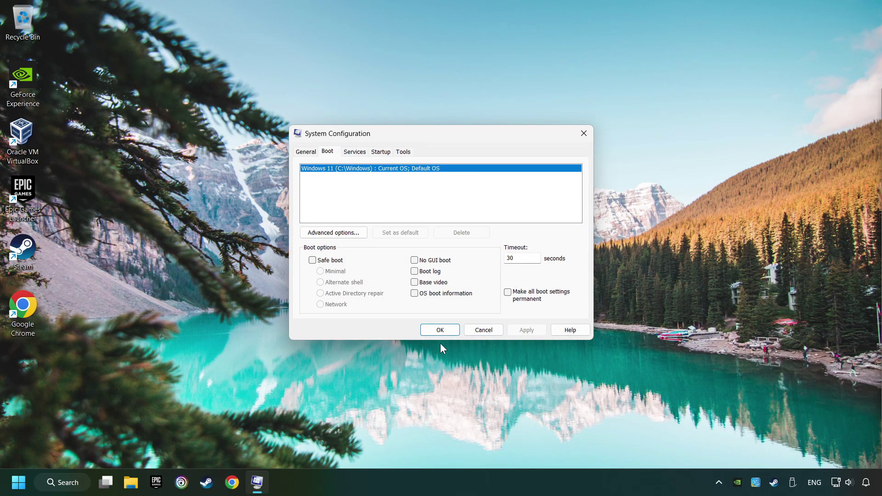
left_click(436, 331)
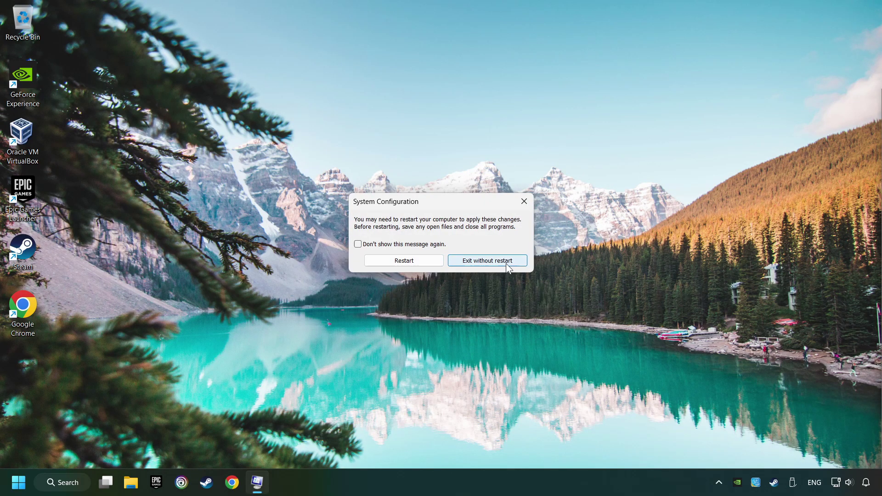
left_click(488, 261)
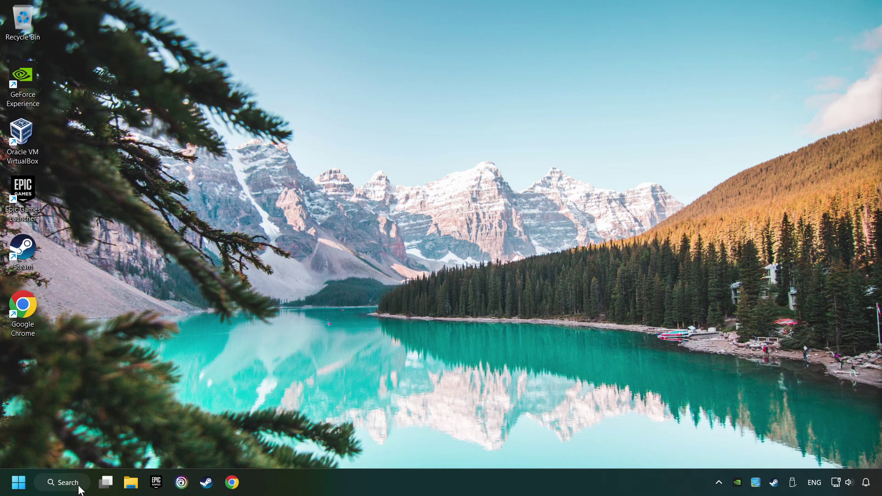
- Switch Performance Options visual effects to Adjust for best performance, apply, and close the window
left_click(52, 482)
type("pe")
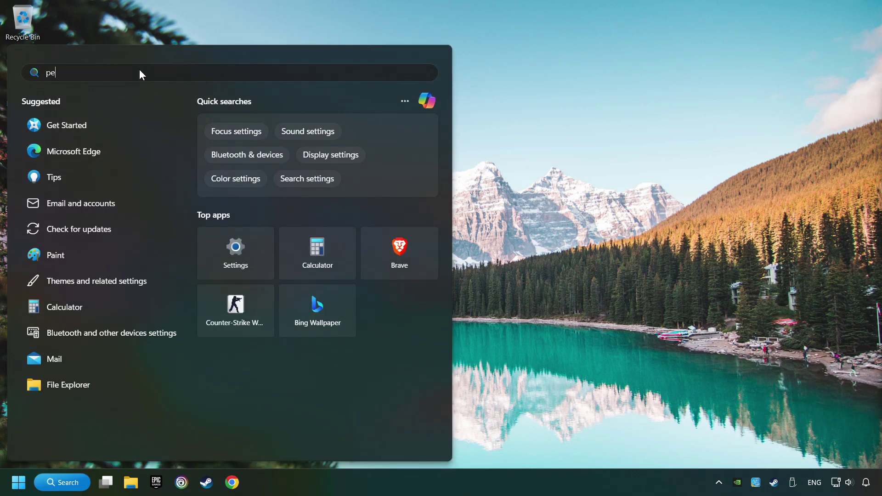
type("rformance")
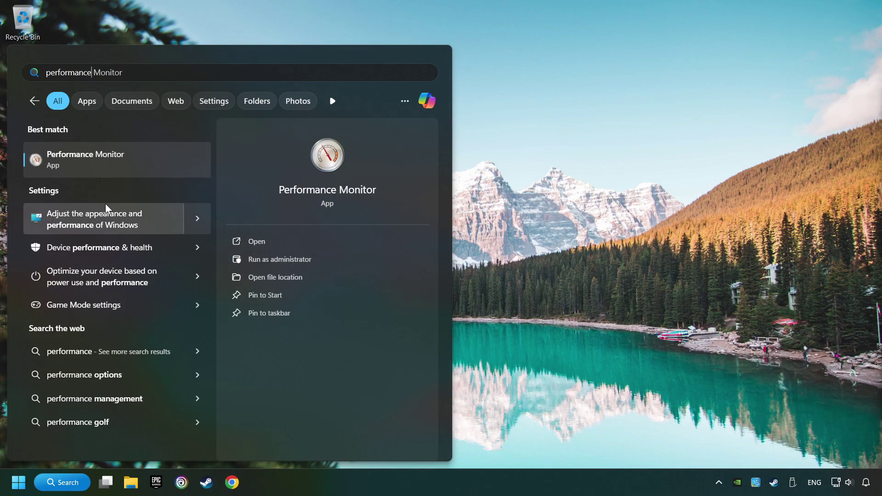
left_click(162, 223)
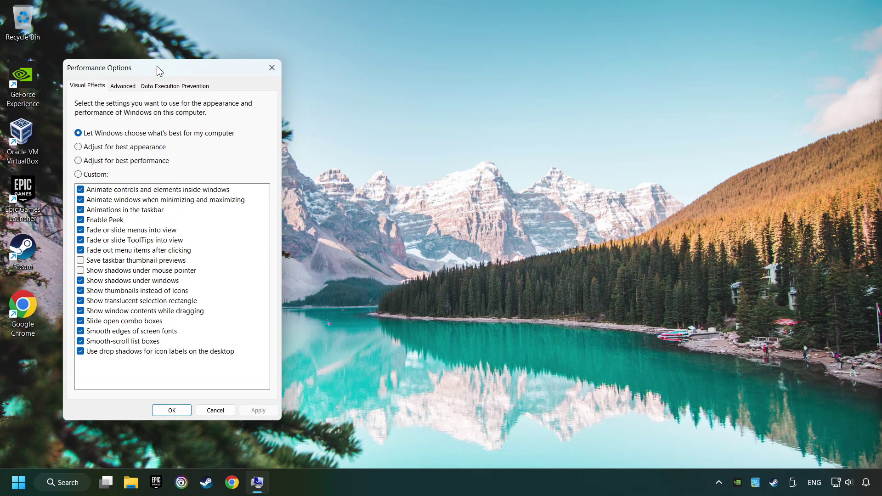
left_click_drag(157, 66, 418, 67)
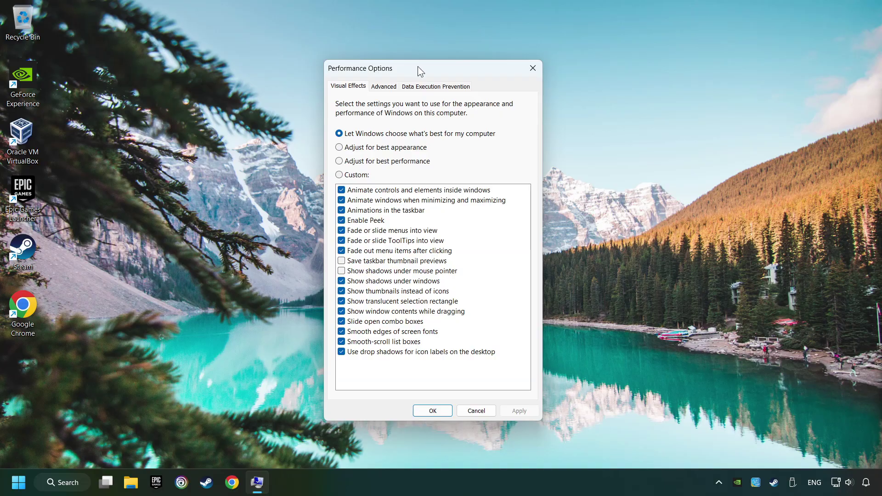
left_click(384, 164)
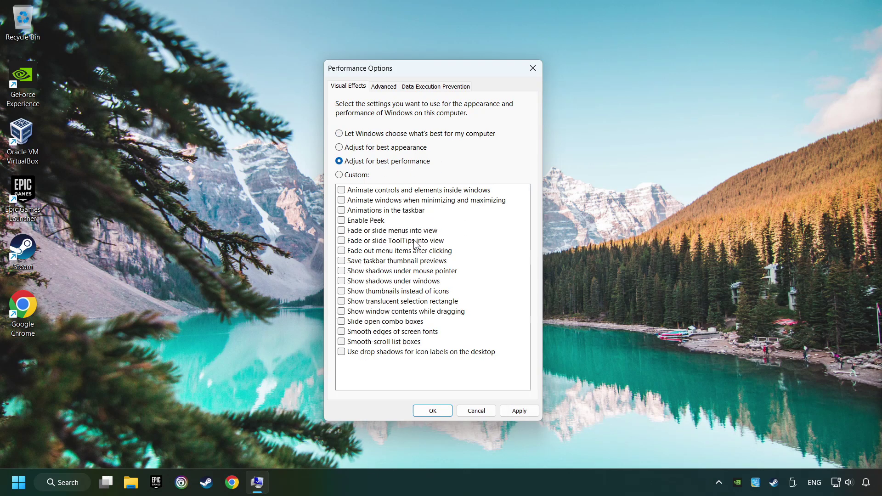
left_click(524, 411)
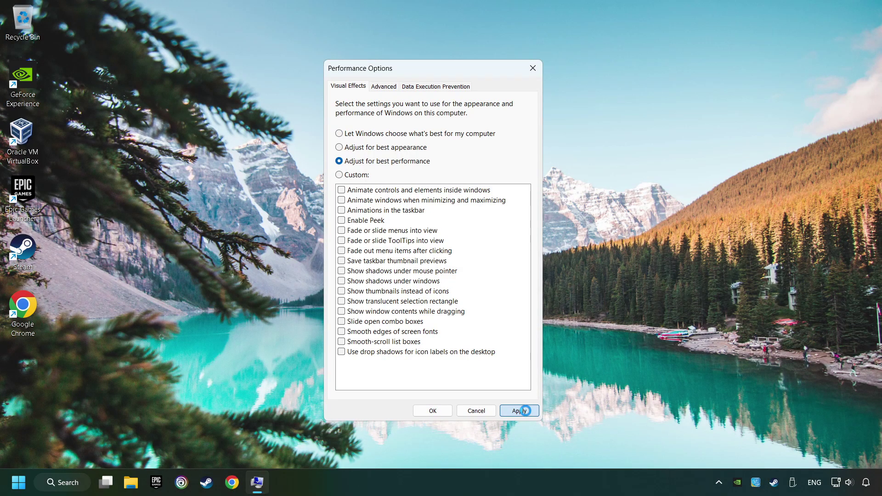
left_click(433, 411)
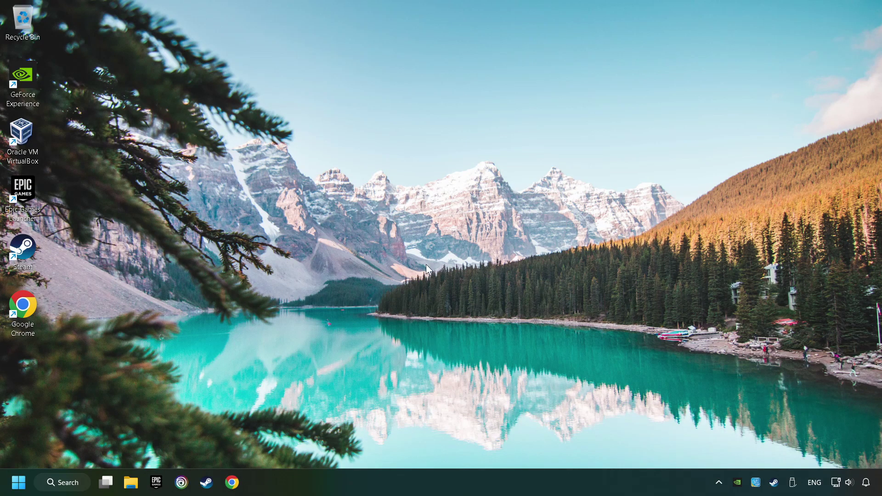